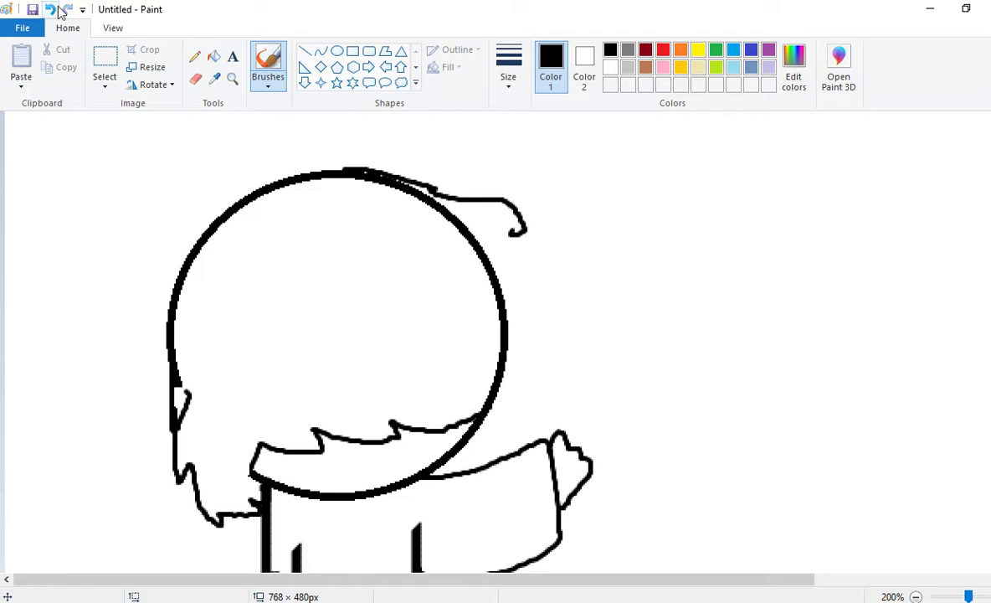
Undo the unwanted hair strokes and draw a jagged hair outline down the right side of the head with the brush.
click(51, 9)
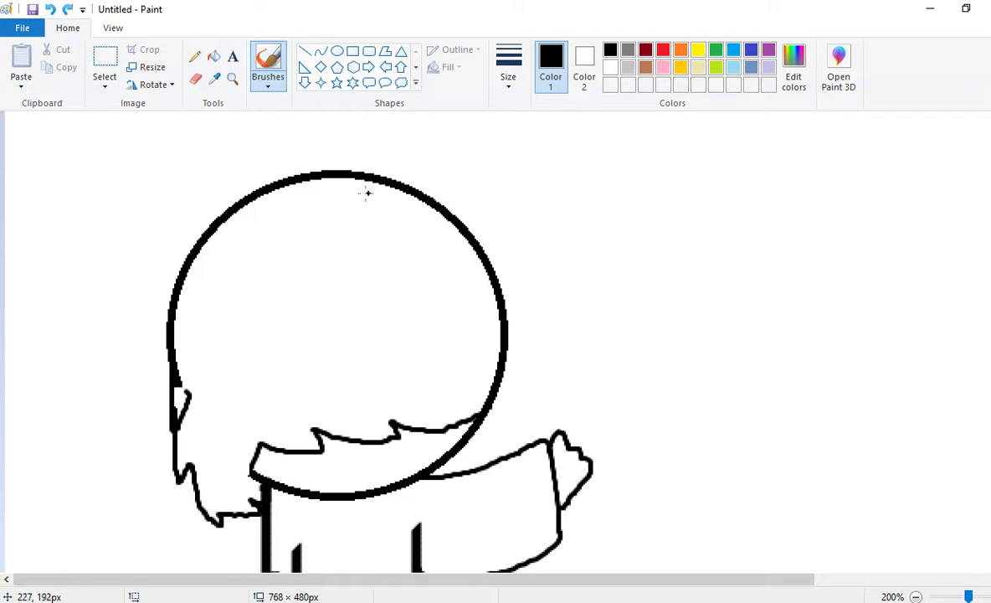
mouse_move(408, 176)
mouse_down()
mouse_move(523, 229)
mouse_move(498, 233)
mouse_move(556, 282)
mouse_move(517, 244)
mouse_up()
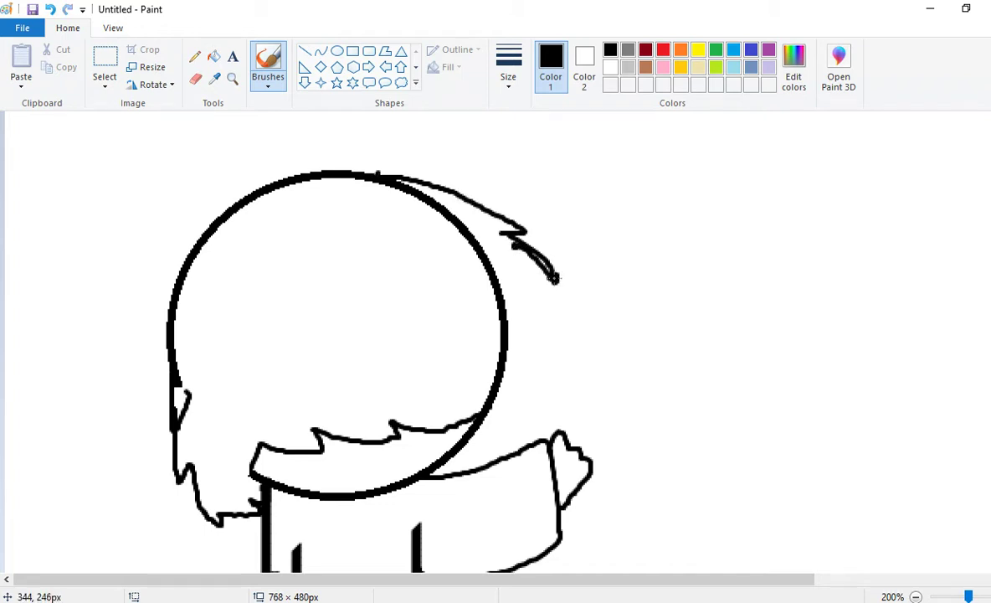
click(50, 9)
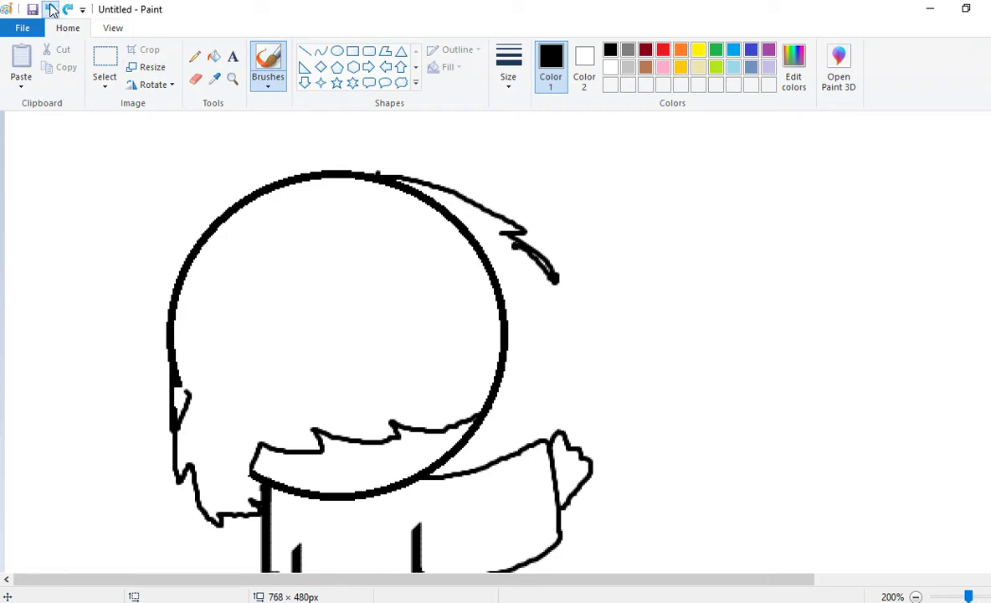
click(50, 9)
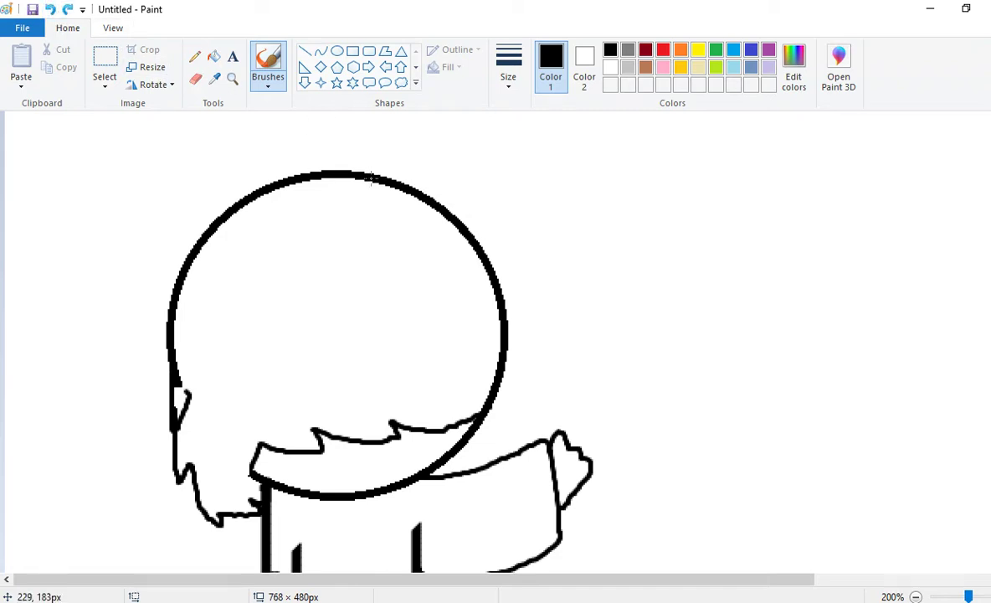
mouse_move(371, 177)
mouse_down()
mouse_move(432, 189)
mouse_move(511, 226)
mouse_move(489, 228)
mouse_move(513, 264)
mouse_move(532, 336)
mouse_move(515, 312)
mouse_move(511, 416)
mouse_move(507, 400)
mouse_move(475, 440)
mouse_up()
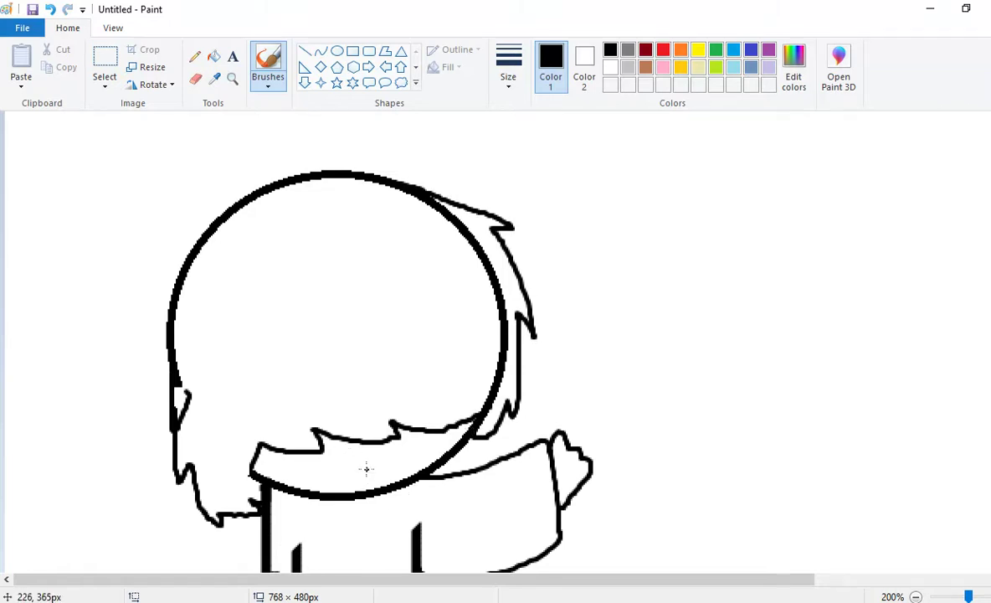
Draw a small rounded triangular mouth on the lower face, and undo the trial eye line drawn across the fringe.
drag(348, 483, 370, 468)
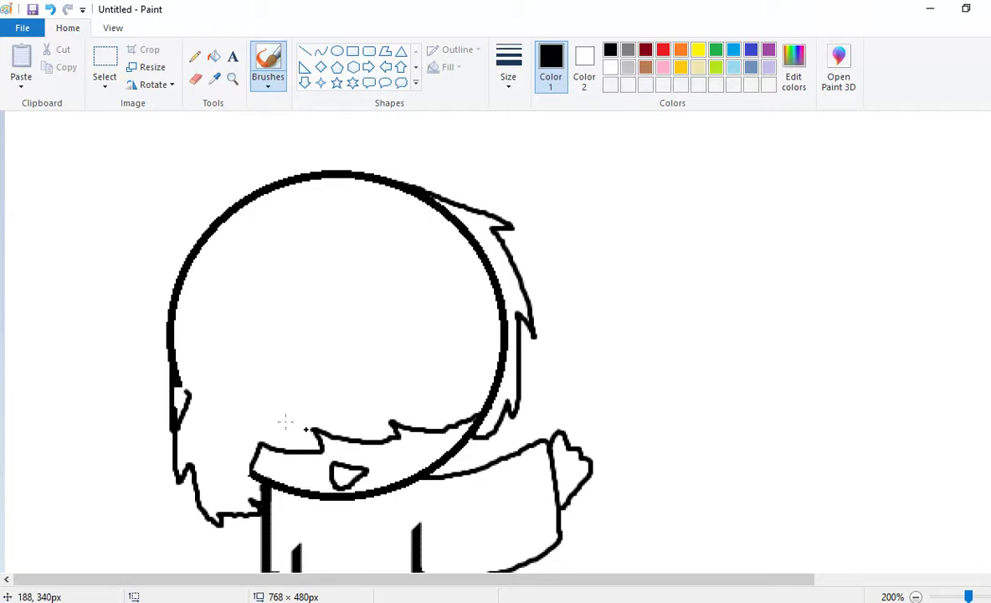
drag(289, 430, 354, 429)
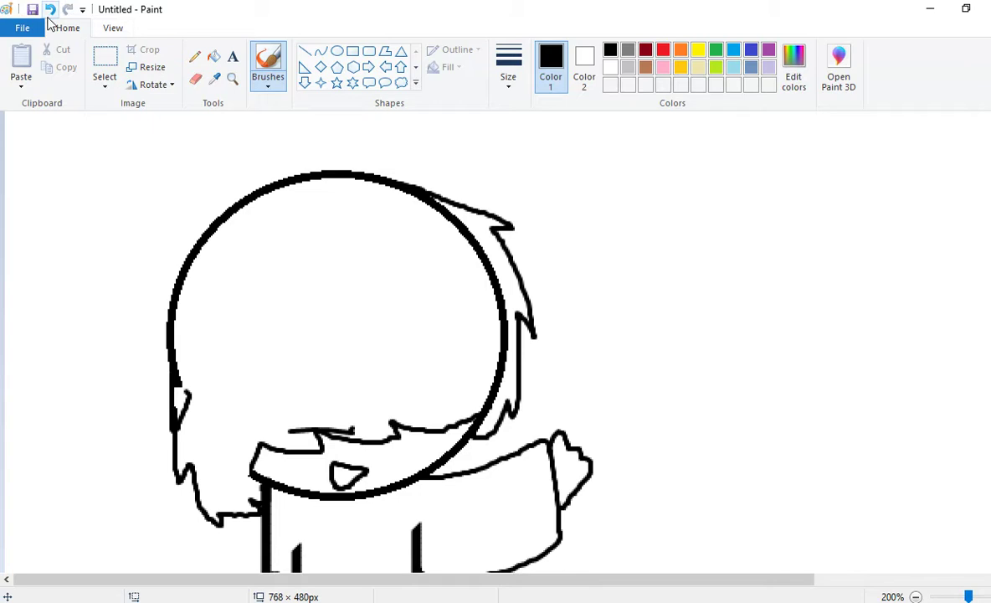
click(51, 10)
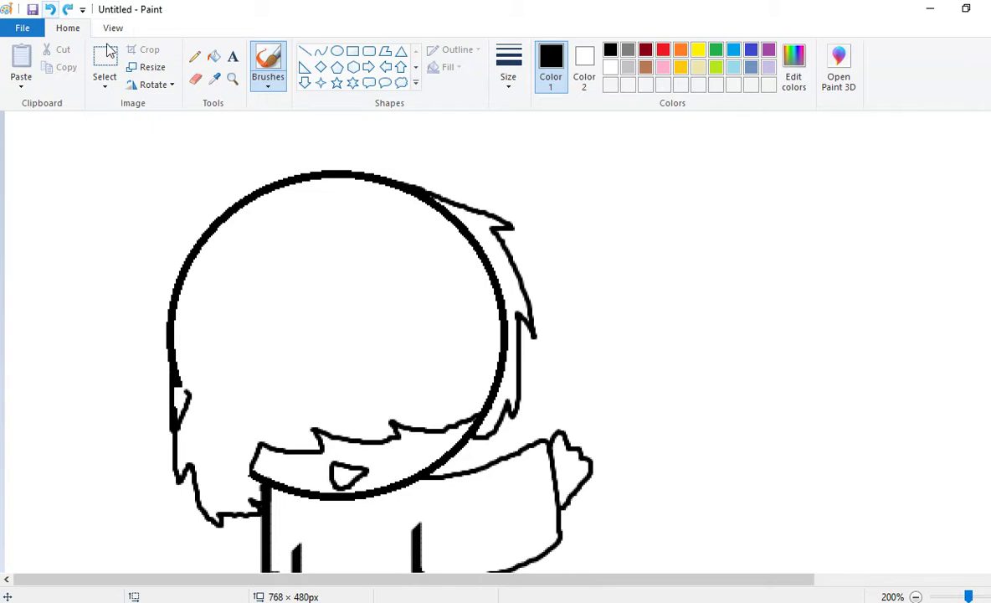
Erase the ear lines at the head's left edge and the part of the head circle inside the right-hand hair.
click(195, 79)
drag(196, 416, 185, 403)
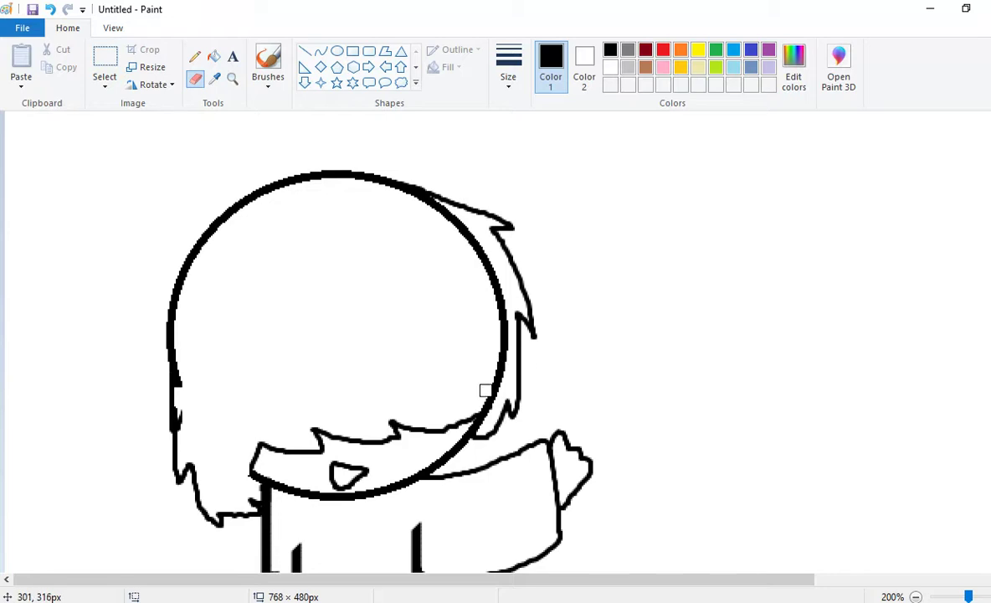
mouse_move(488, 394)
mouse_down()
mouse_move(507, 341)
mouse_move(492, 277)
mouse_move(504, 296)
mouse_move(506, 317)
mouse_move(482, 248)
mouse_move(433, 206)
mouse_up()
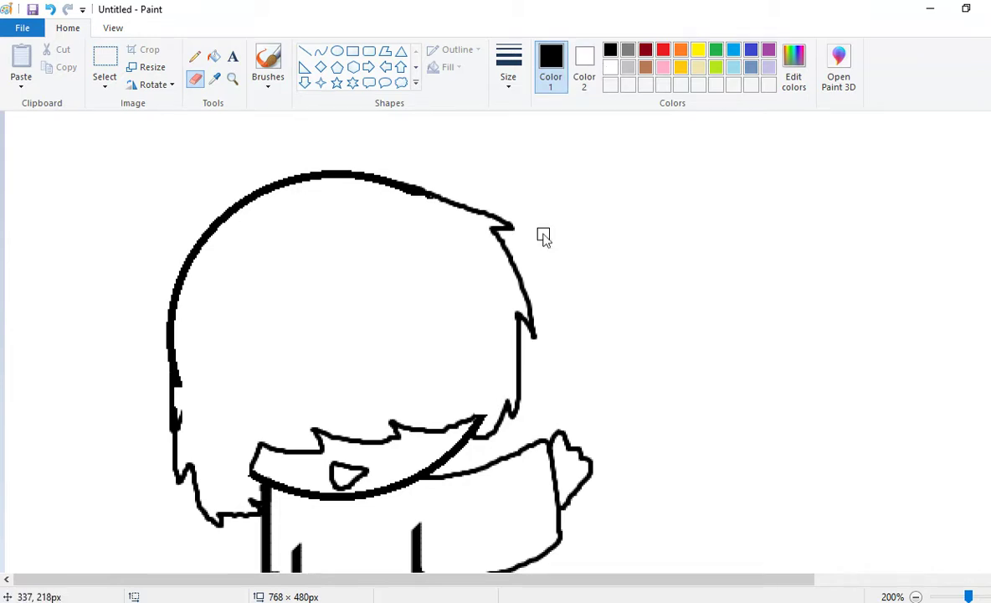
click(268, 66)
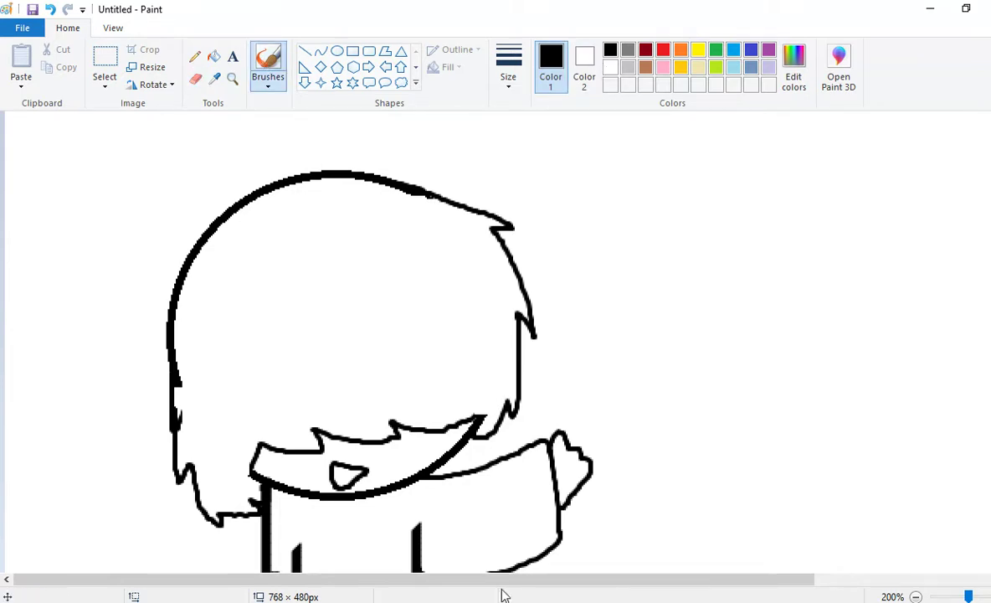
key(super+h)
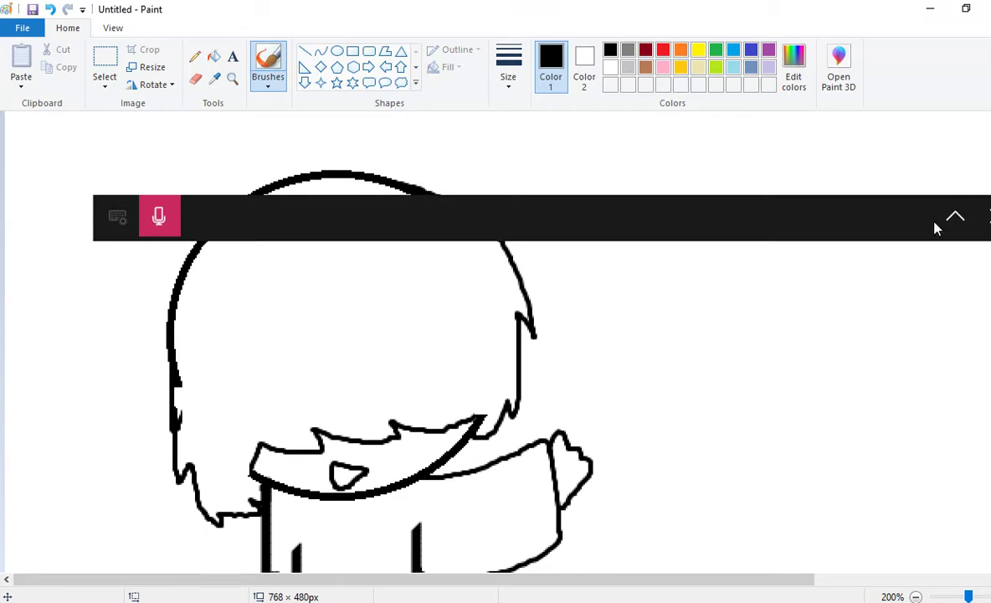
click(479, 33)
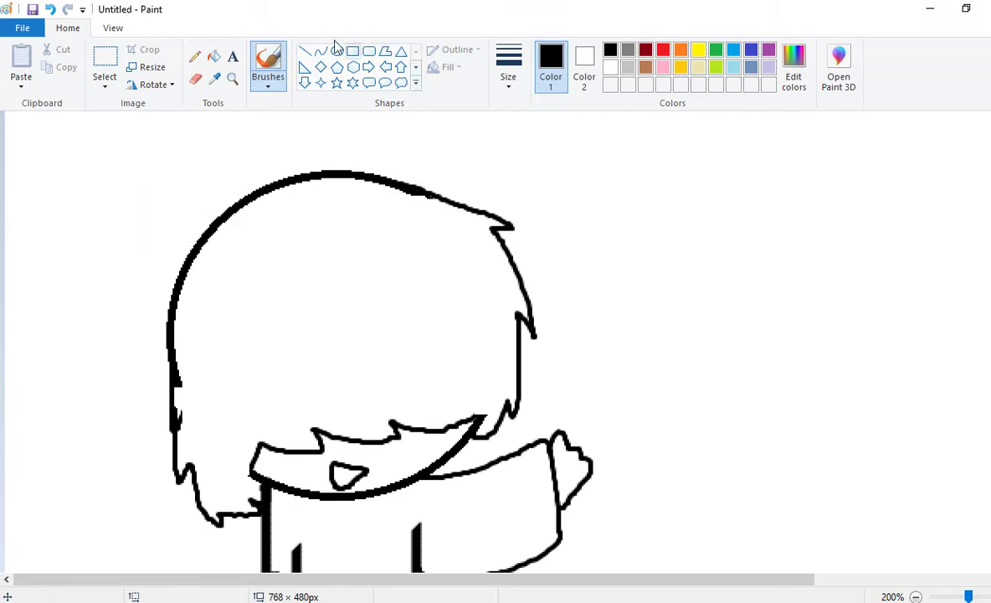
Draw two slanted straight lines across the sleeve of the raised arm, the inner one about 60 px tall.
click(305, 50)
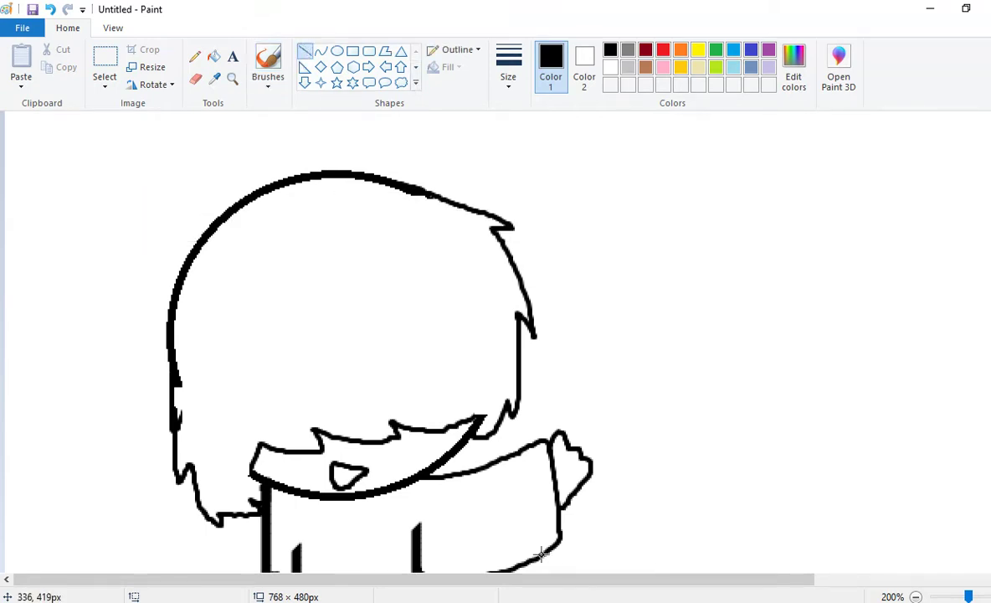
drag(482, 475, 499, 569)
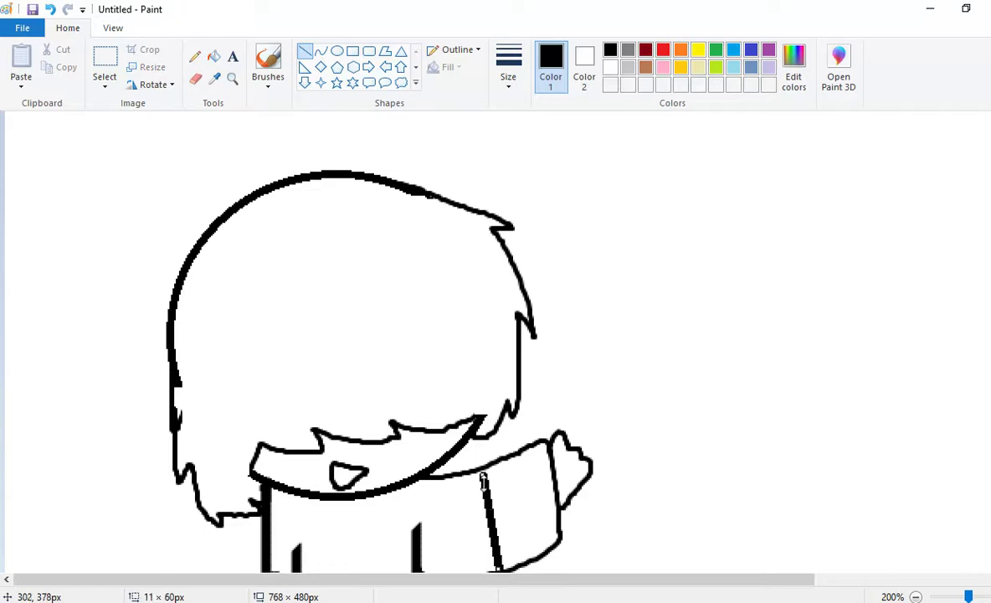
drag(483, 474, 480, 471)
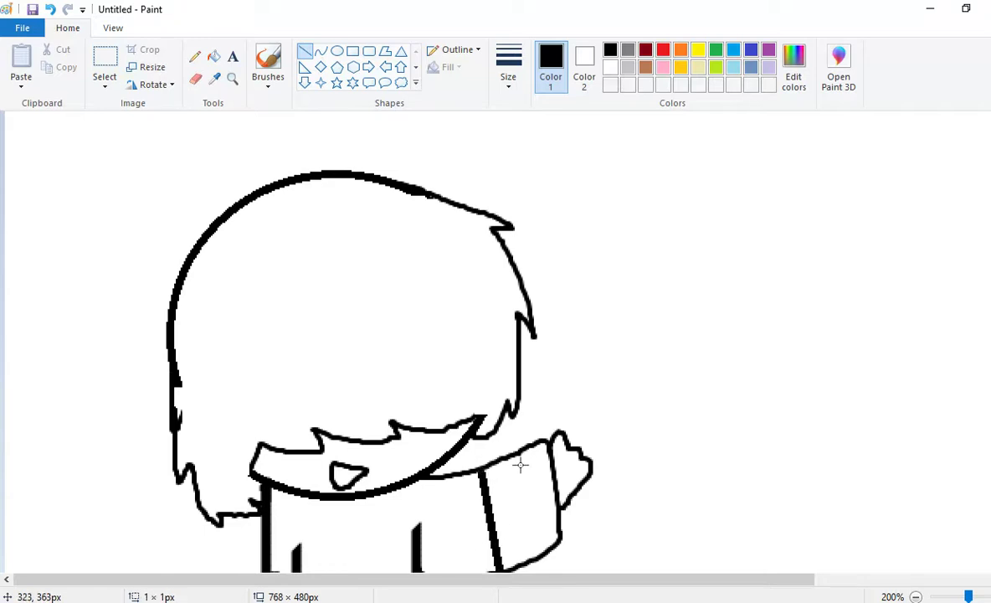
click(512, 457)
drag(504, 459, 545, 555)
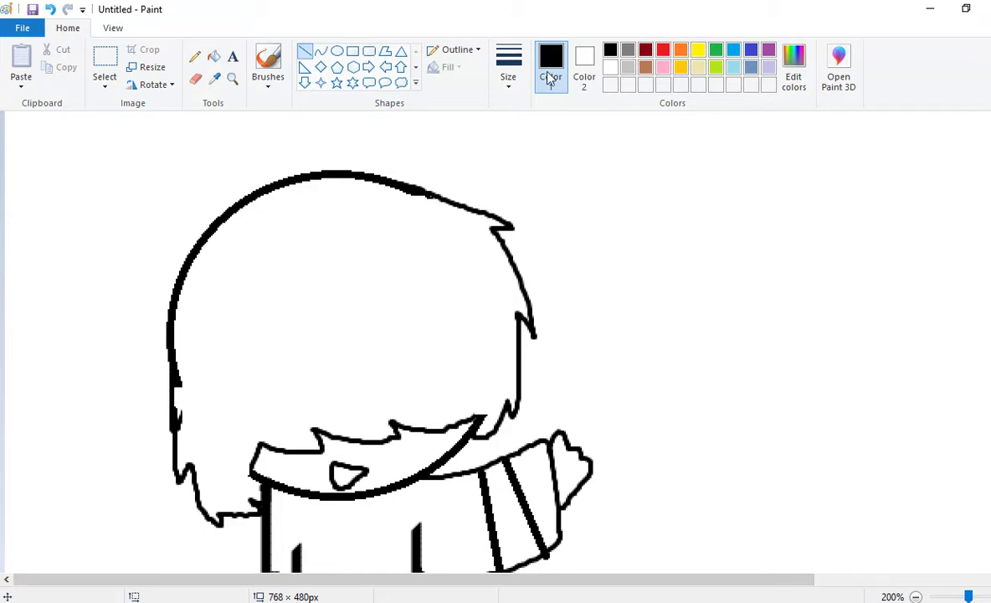
click(194, 56)
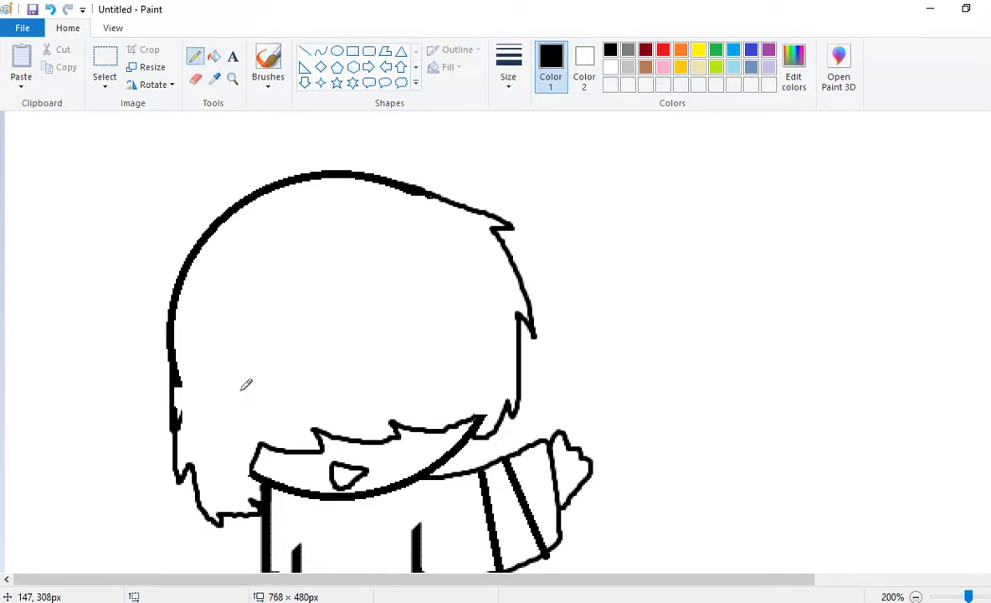
drag(277, 430, 338, 428)
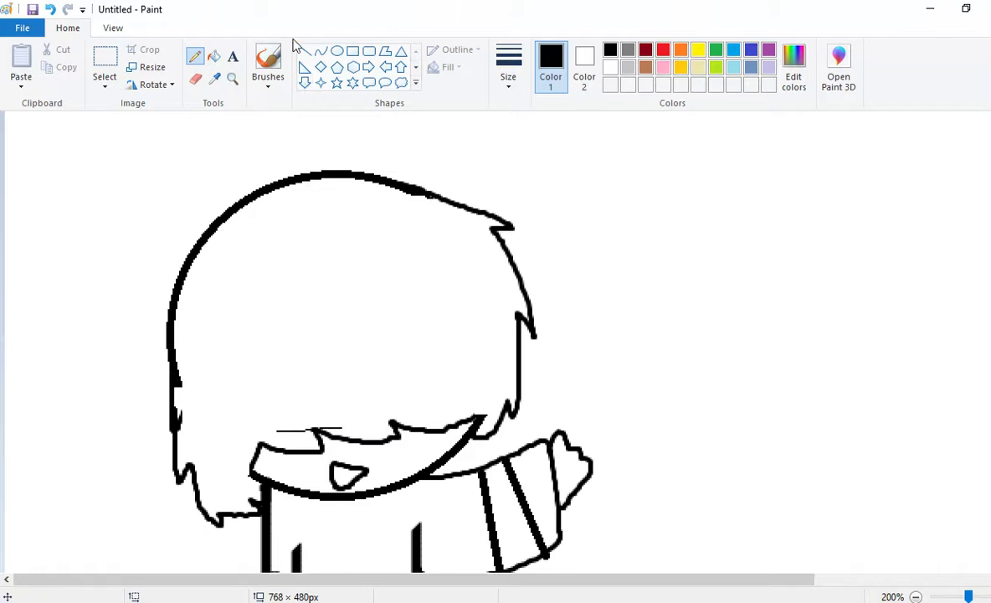
click(50, 11)
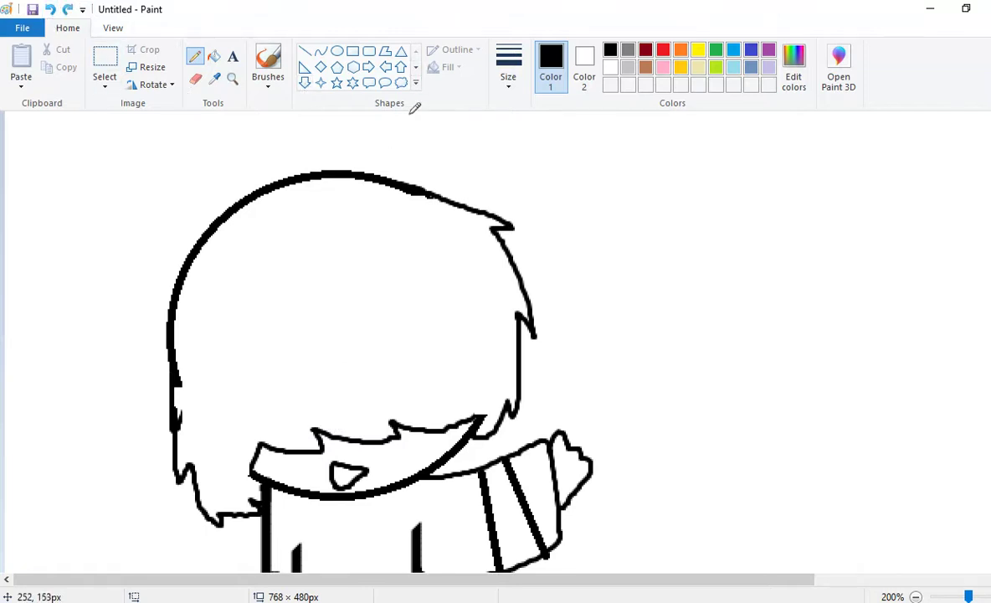
Draw two closed eye outlines over the fringe with the brush, undoing and redrawing the right one as a taller shape.
click(268, 63)
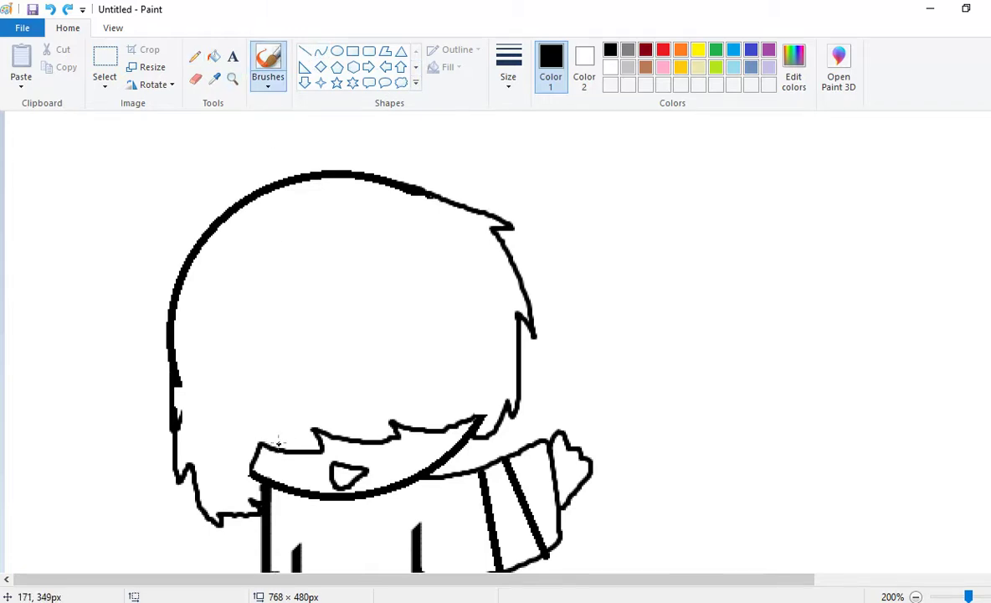
mouse_move(283, 439)
mouse_down()
mouse_move(361, 412)
mouse_move(301, 434)
mouse_move(287, 459)
mouse_up()
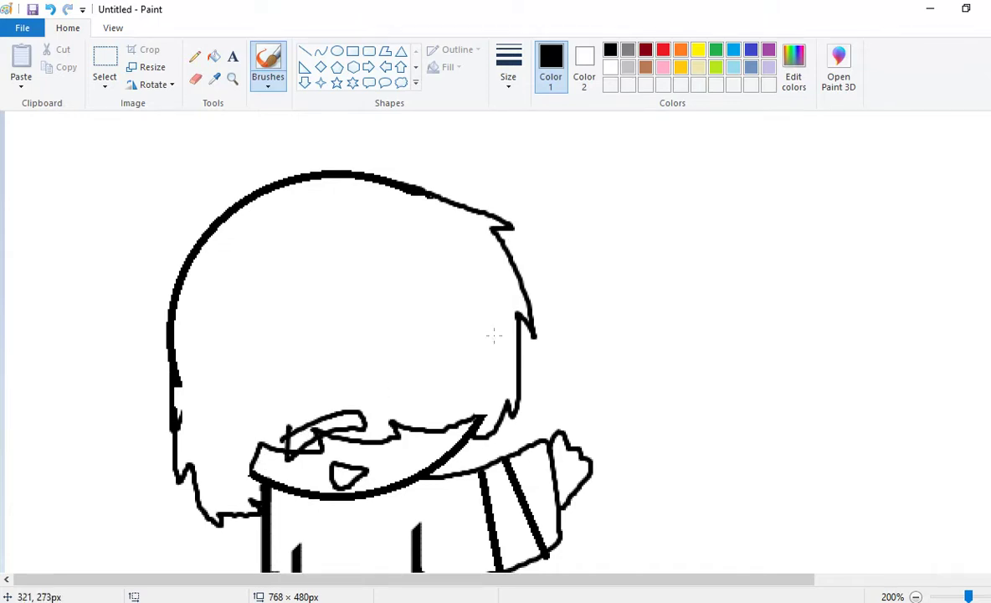
mouse_move(390, 406)
mouse_down()
mouse_move(448, 409)
mouse_move(392, 406)
mouse_up()
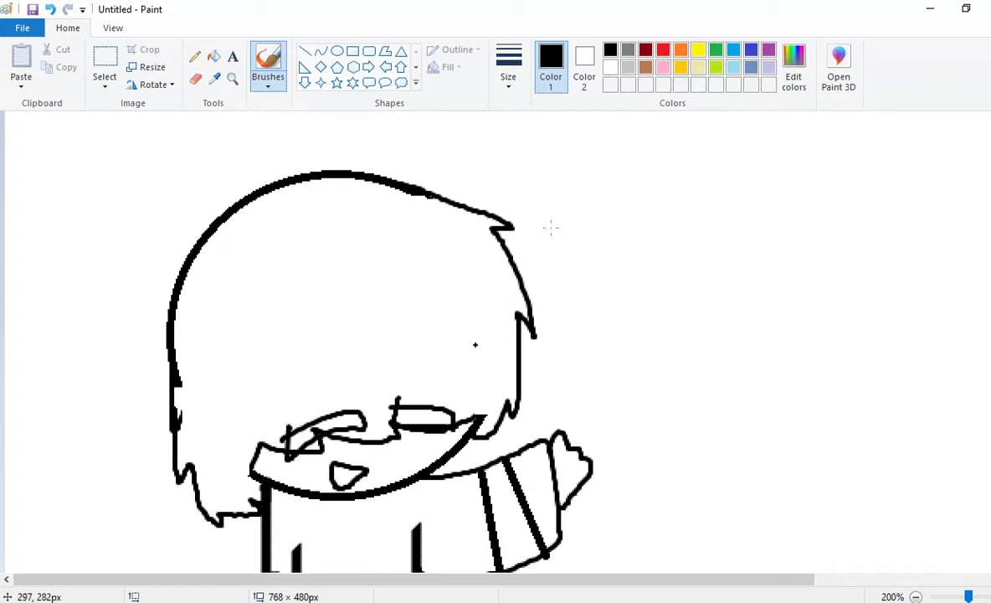
click(50, 9)
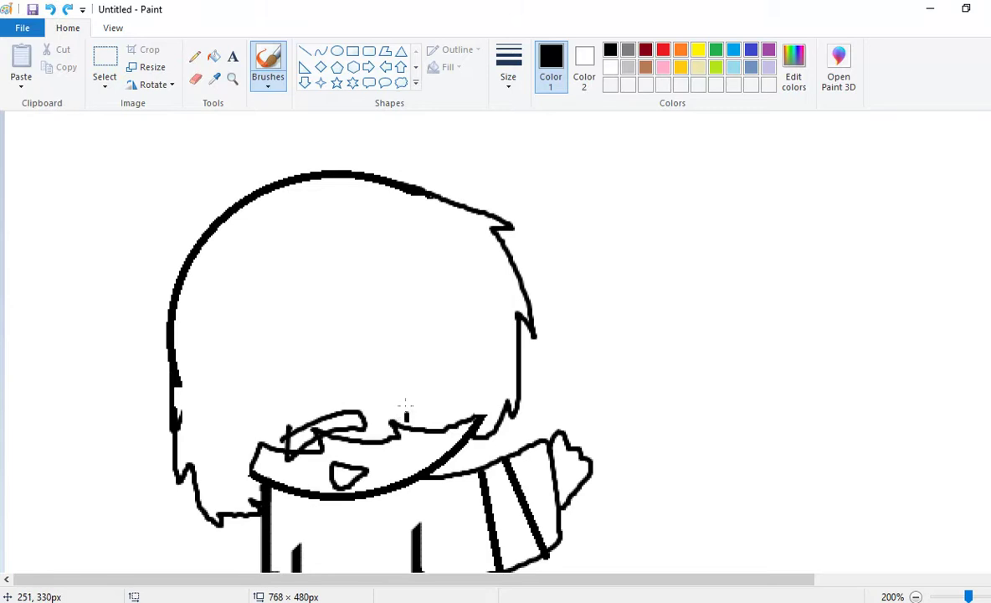
mouse_move(406, 397)
mouse_down()
mouse_move(457, 398)
mouse_move(475, 416)
mouse_move(423, 426)
mouse_up()
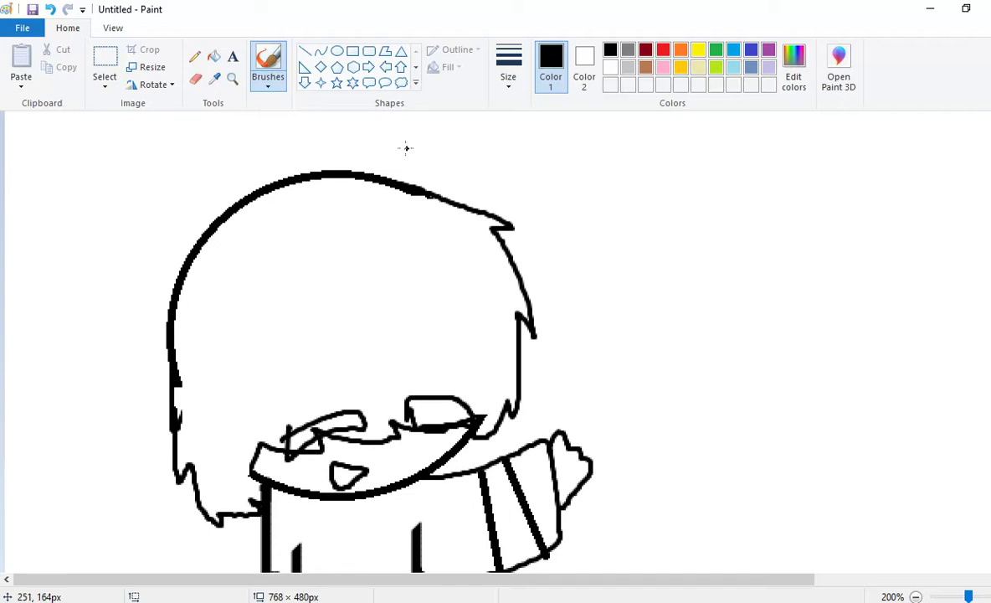
Fill the character's hair with brown.
click(214, 57)
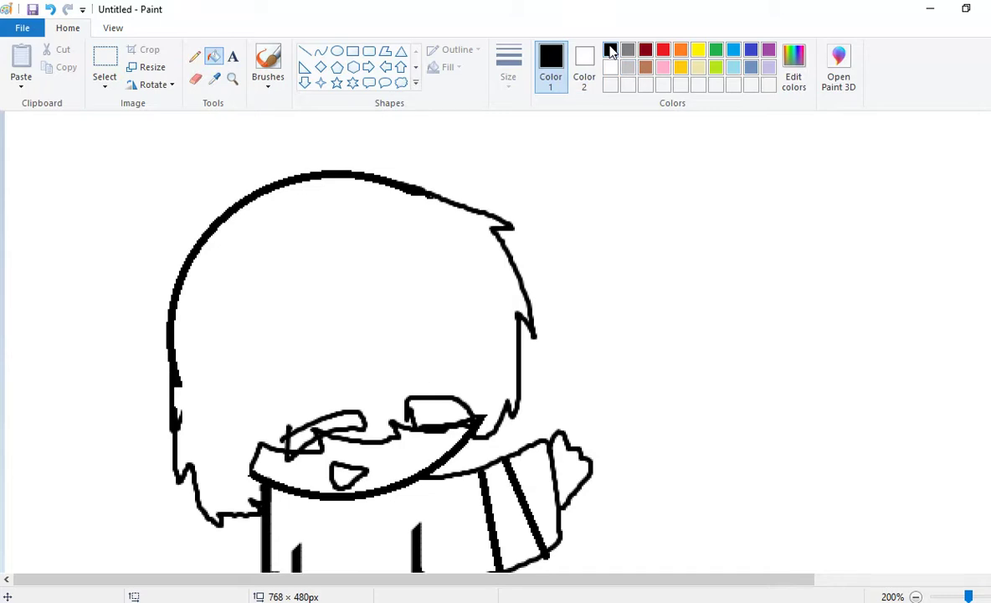
click(646, 67)
click(407, 249)
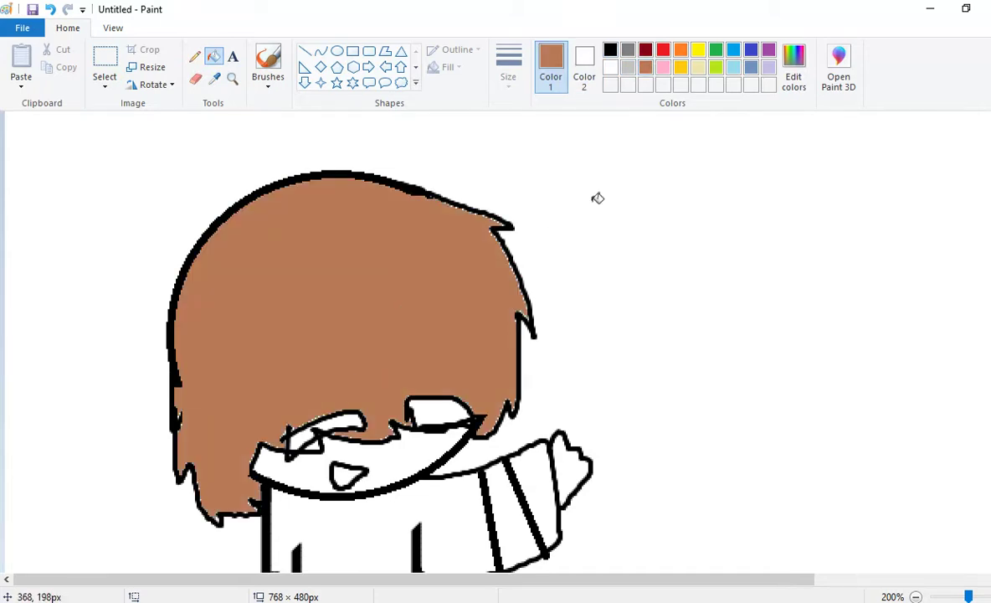
Fill both eye shapes with black.
click(611, 50)
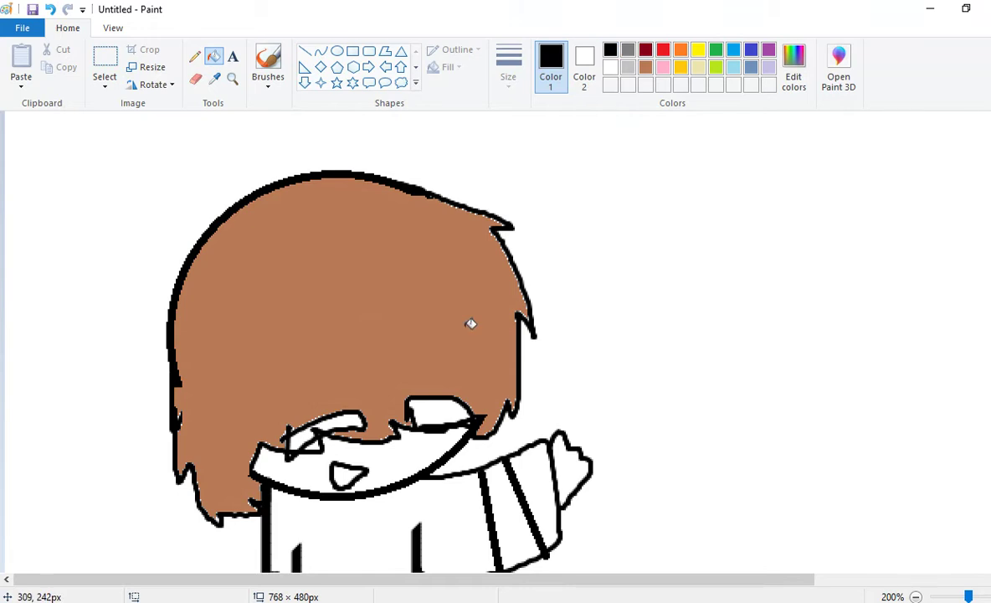
click(439, 410)
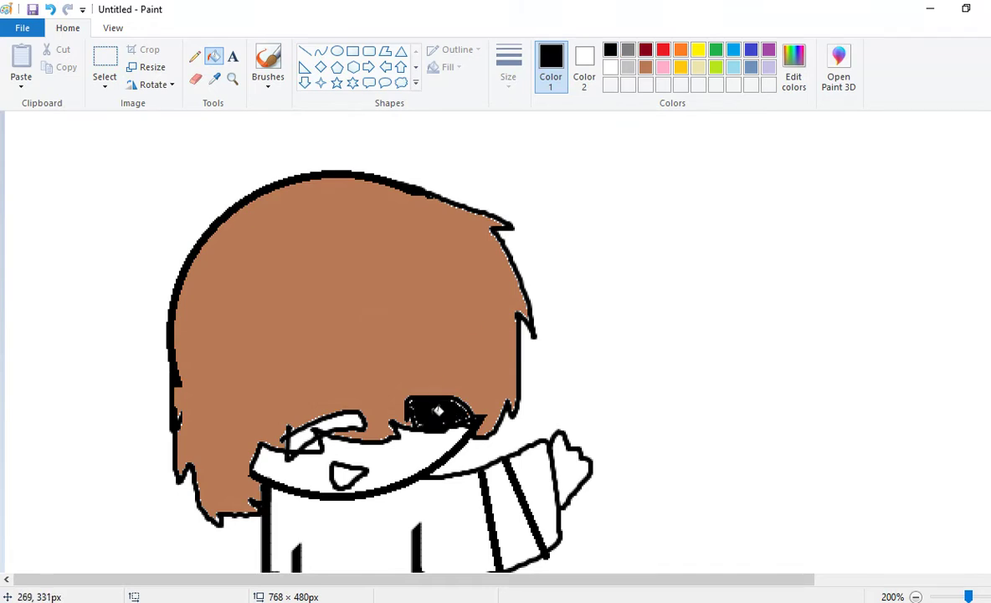
click(341, 416)
click(343, 419)
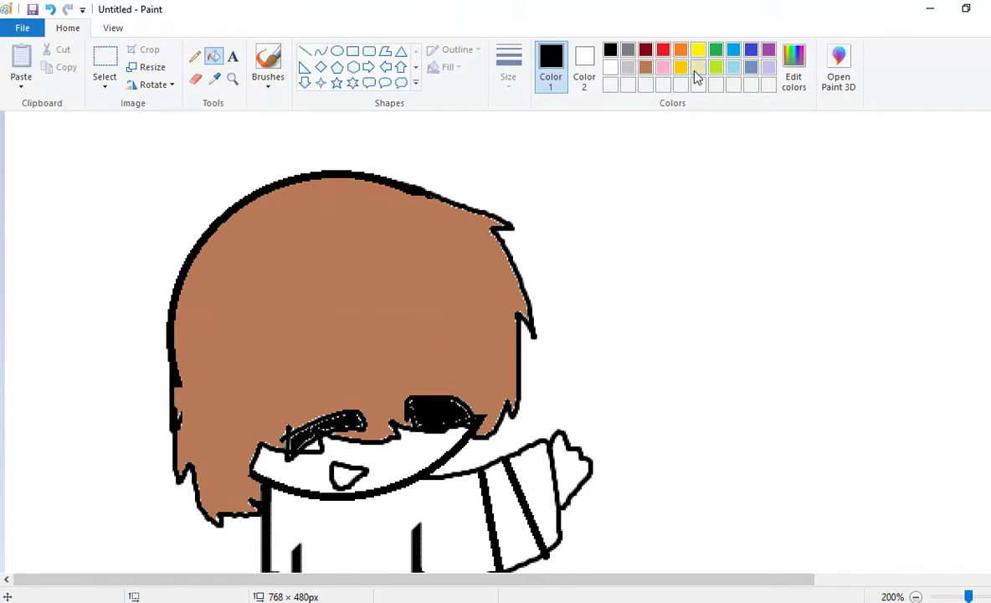
Define a custom tan with red 218, green 156 and blue 101, and fill the character's face with it.
click(792, 72)
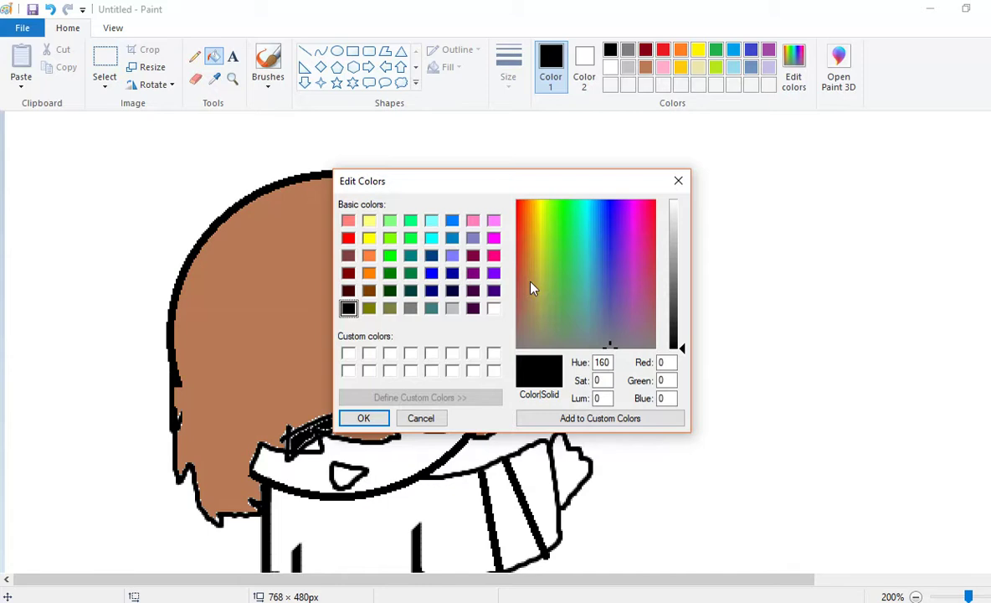
mouse_move(533, 292)
mouse_down()
mouse_move(567, 286)
mouse_move(520, 312)
mouse_move(528, 300)
mouse_up()
click(681, 266)
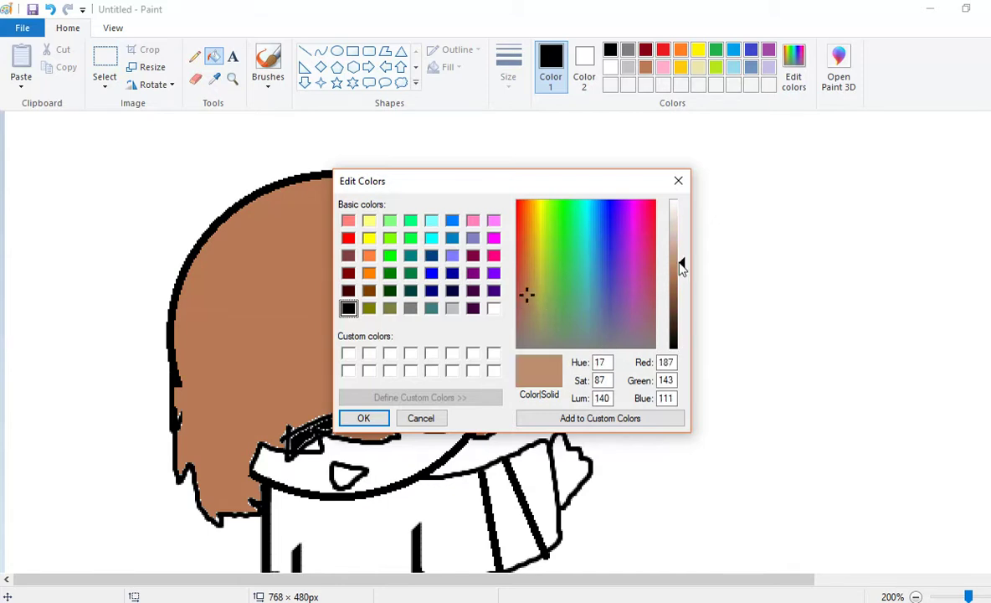
drag(681, 264, 681, 260)
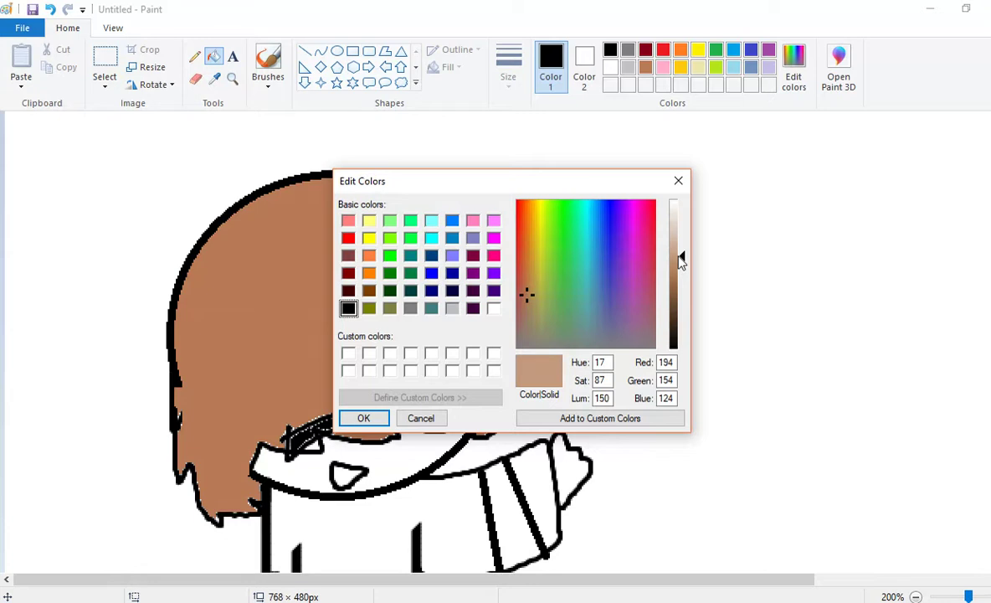
drag(535, 303, 527, 257)
click(568, 419)
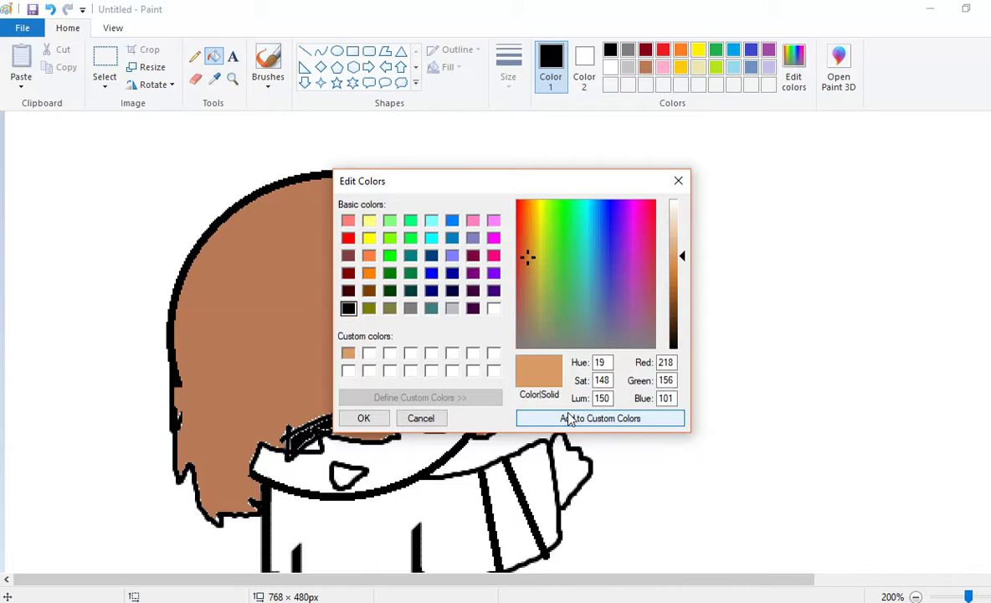
click(349, 353)
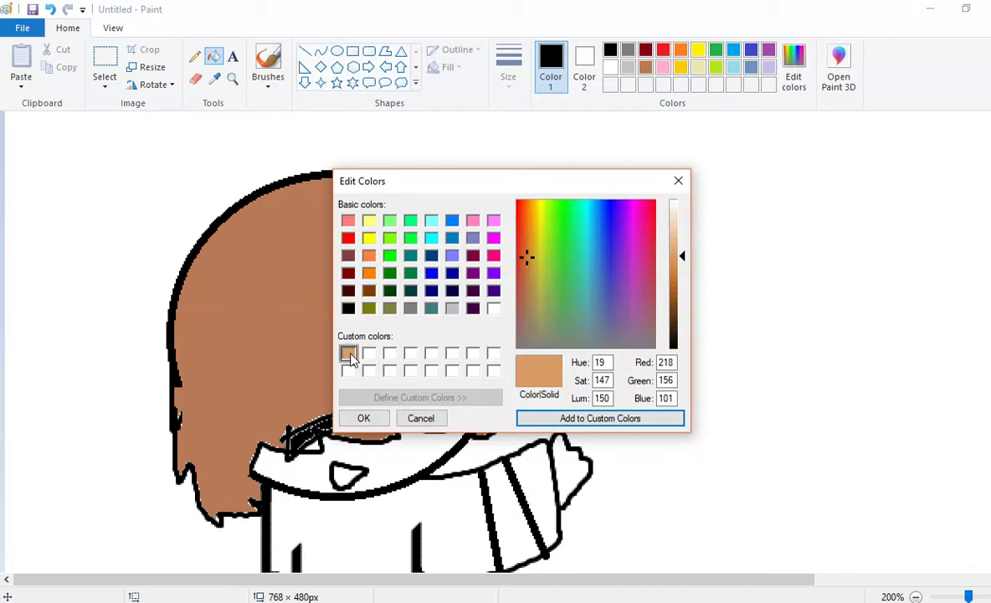
click(362, 418)
click(345, 429)
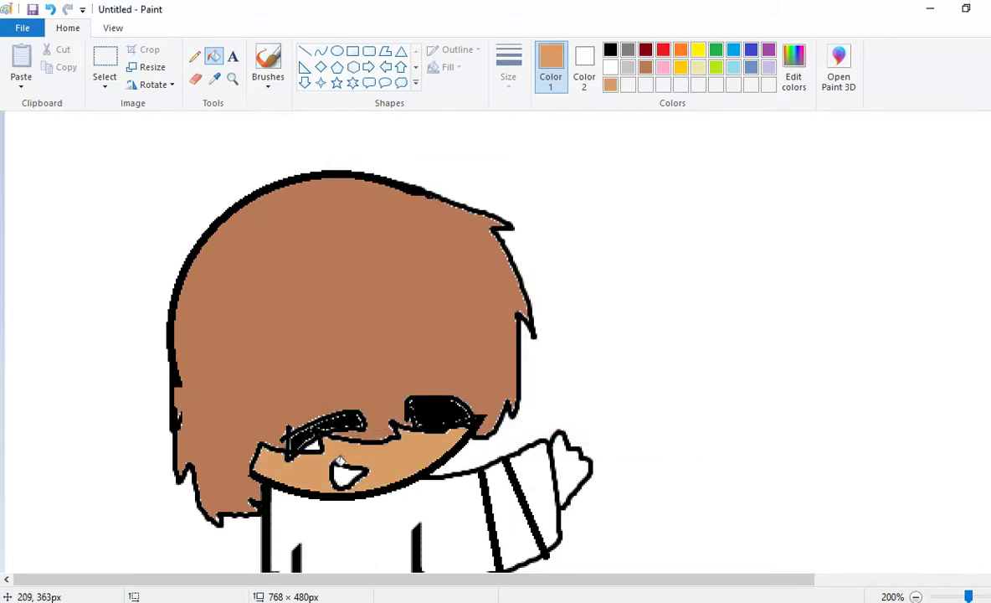
Try the custom tan as the hair colour, and refill the hair with brown.
click(368, 372)
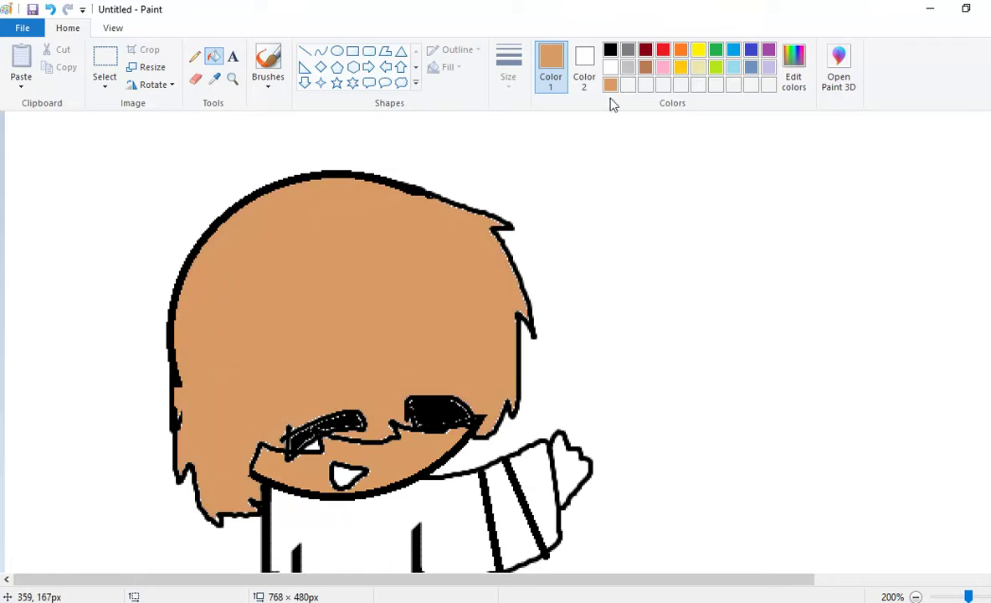
click(645, 68)
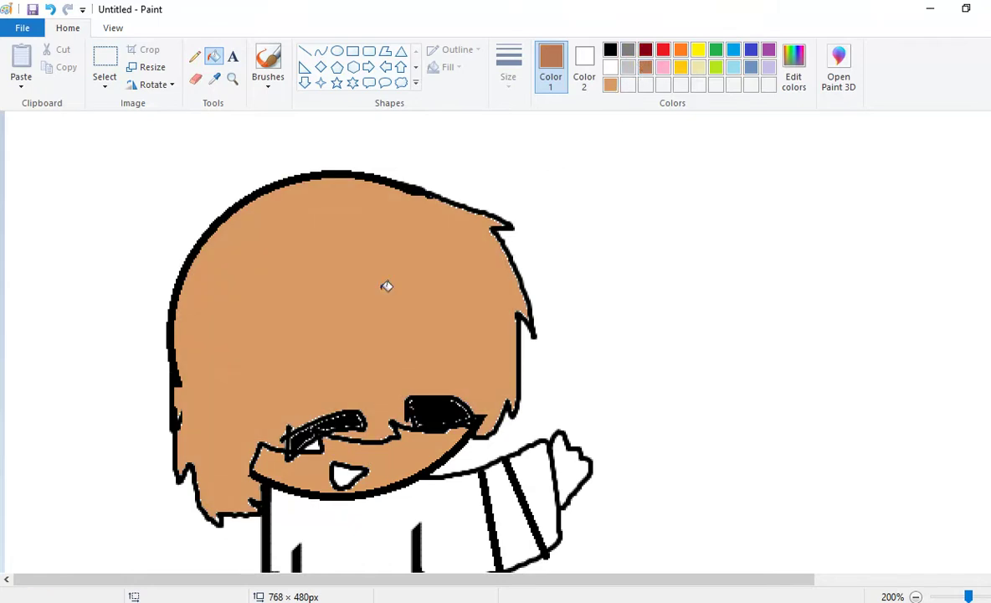
click(369, 302)
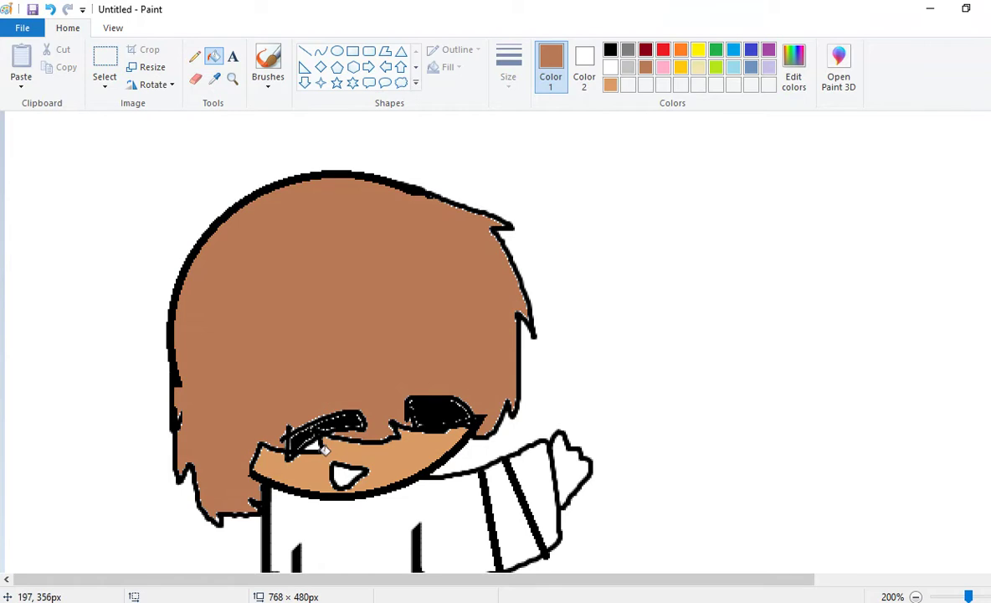
Fill the small white gap below the narrower eye with brown, undoing the fills that hit the outlines and face.
click(323, 448)
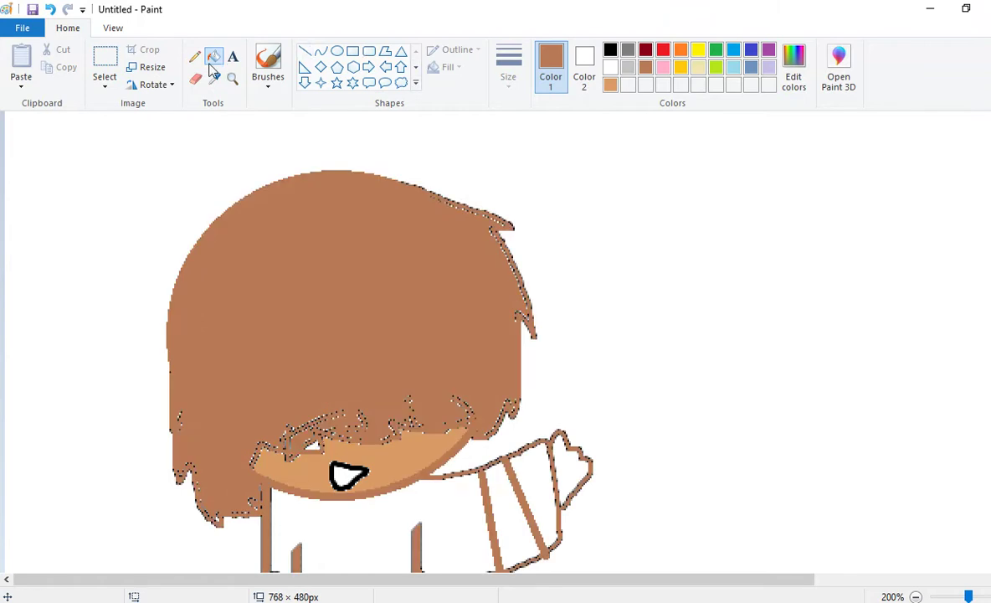
click(50, 10)
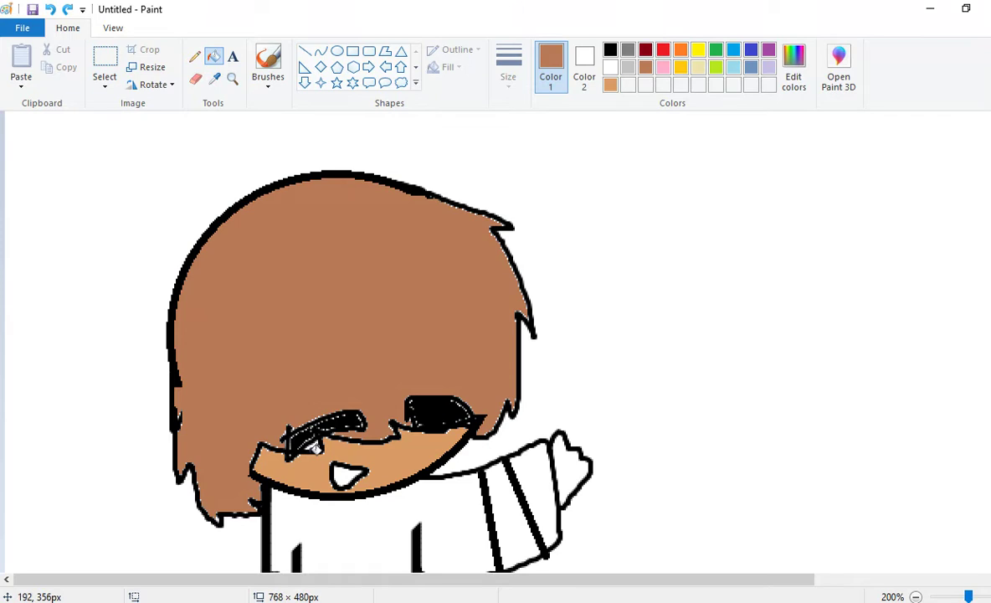
right_click(313, 446)
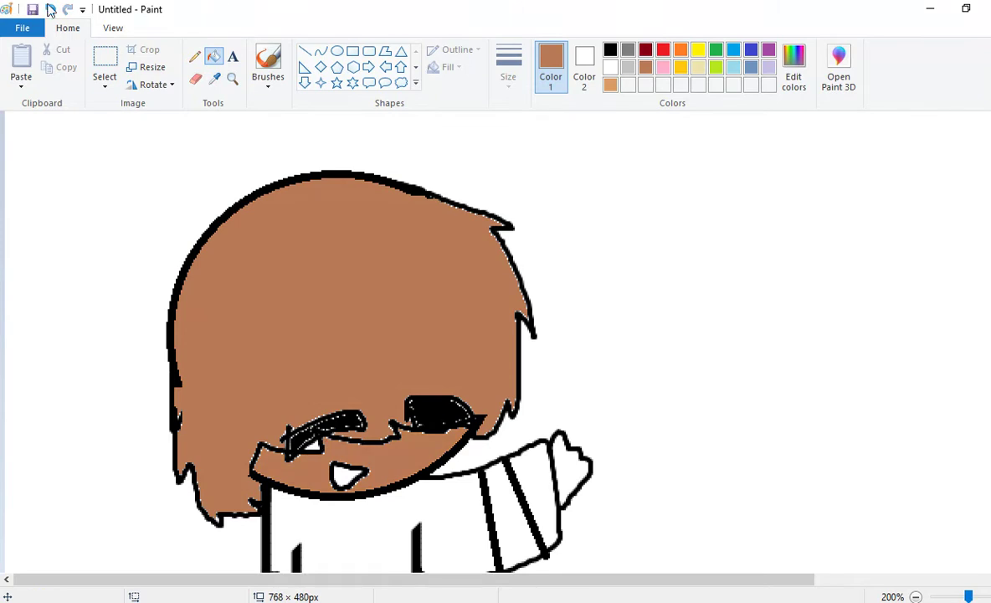
click(51, 10)
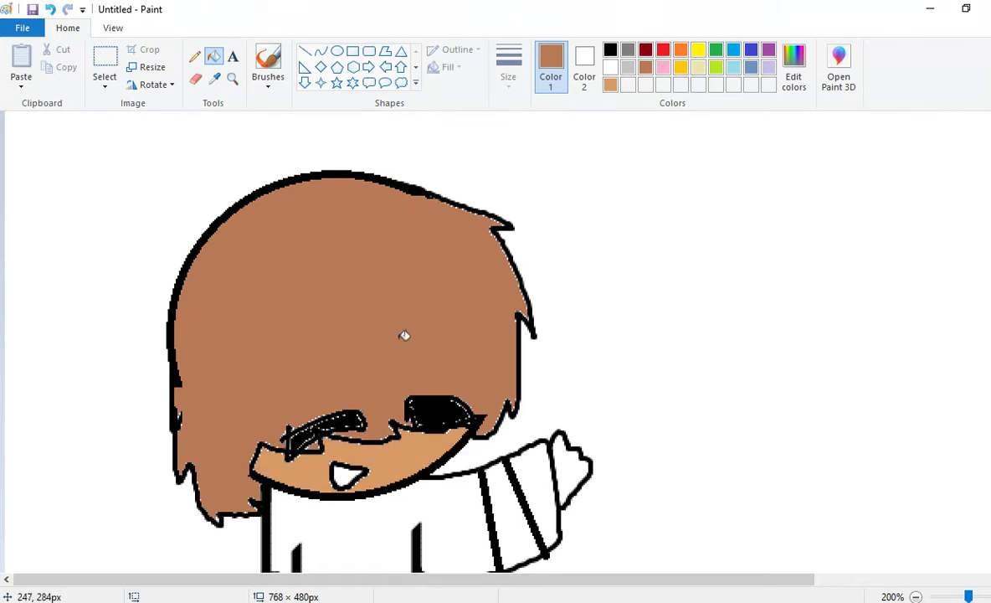
Fill the character's mouth with red.
click(663, 49)
click(343, 475)
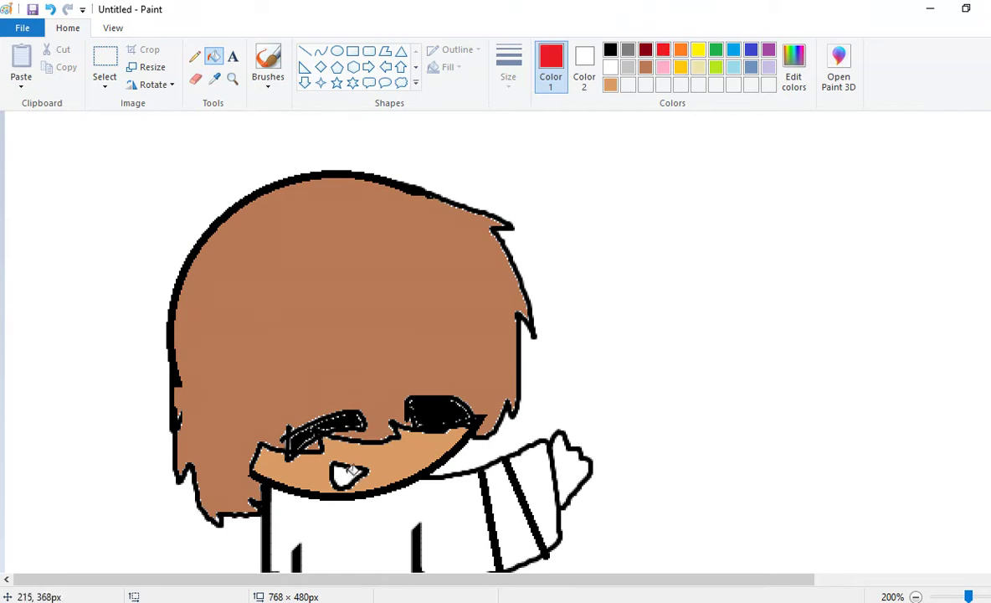
Fill the shirt body, the raised sleeve's cuff and the lowered sleeve's end with indigo, leaving the sleeve stripes white.
click(698, 49)
click(751, 51)
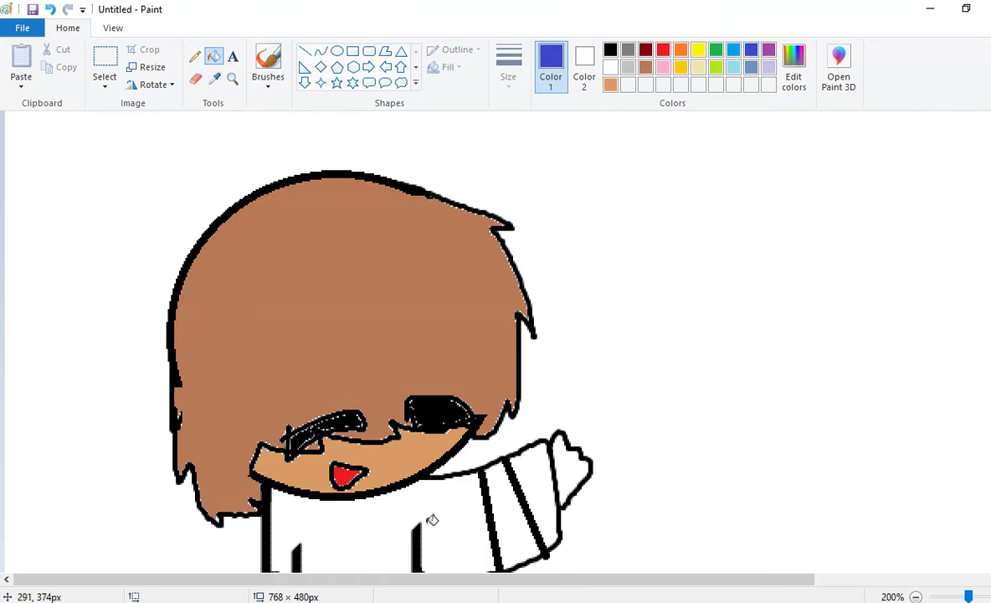
click(536, 493)
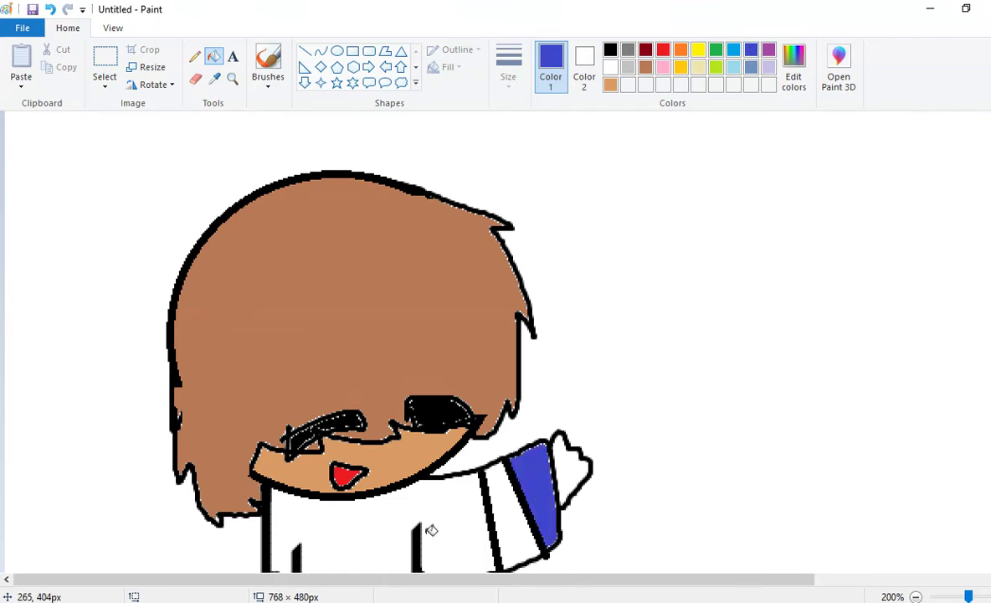
click(432, 531)
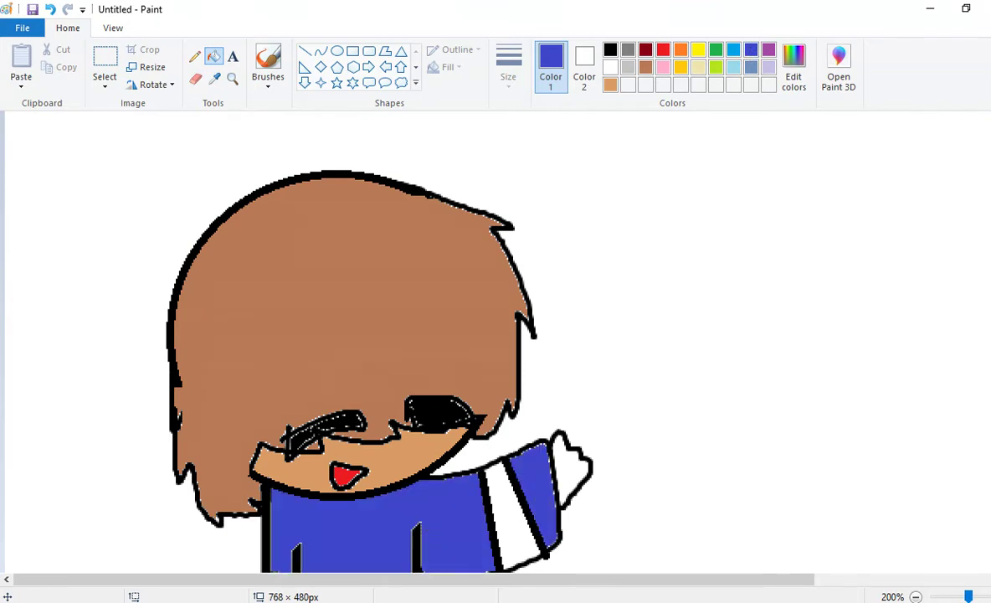
scroll(539, 505, down, 2)
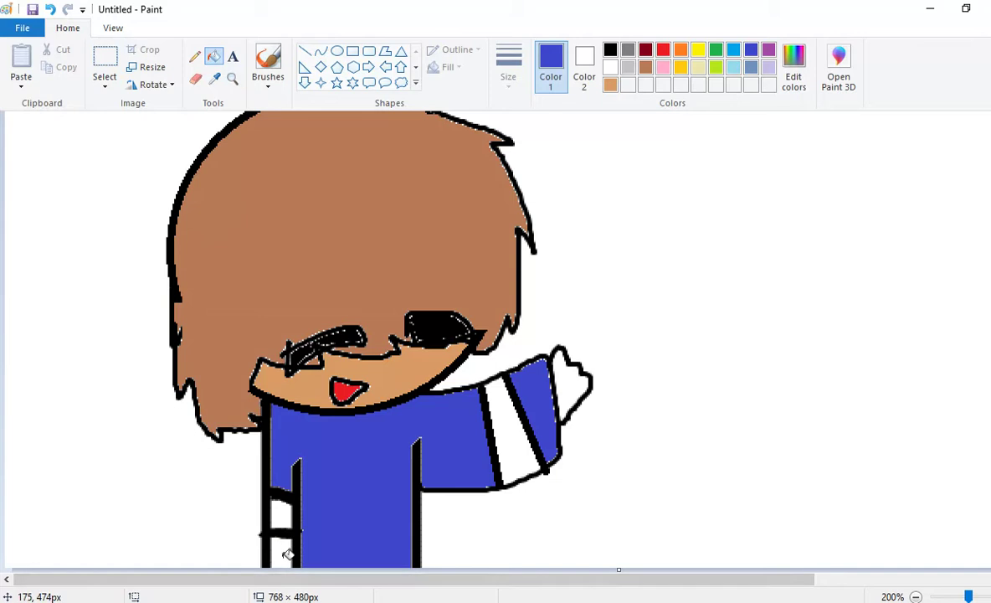
click(791, 57)
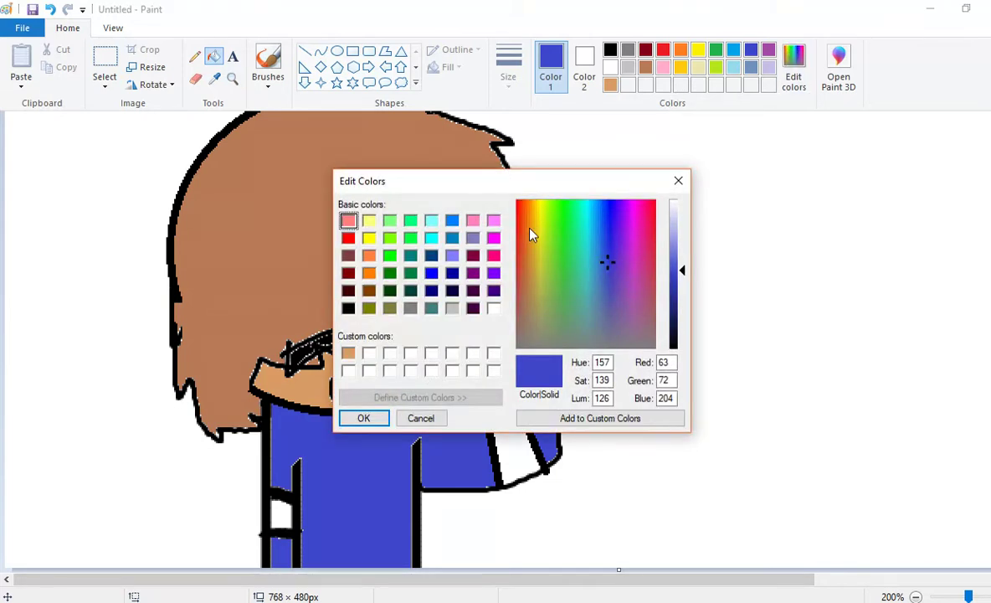
click(529, 227)
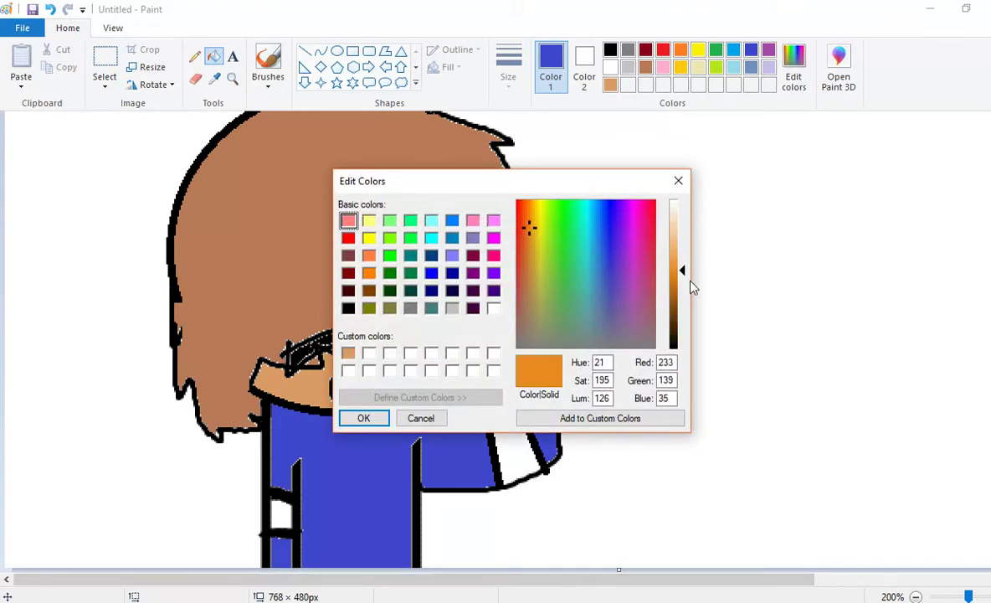
click(678, 311)
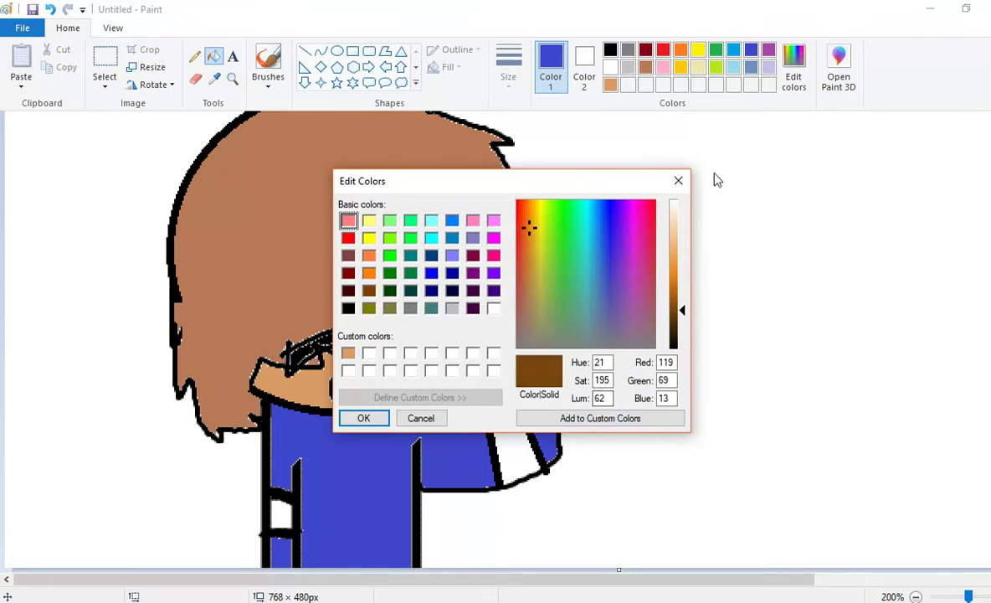
click(678, 181)
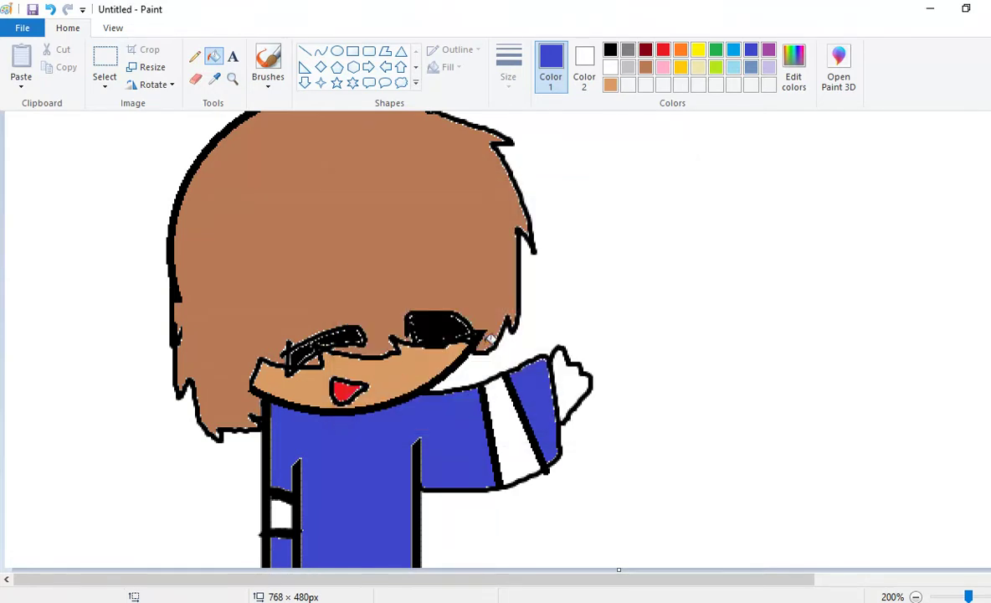
Fill the white stripes on the raised and lowered sleeves with brown.
click(644, 67)
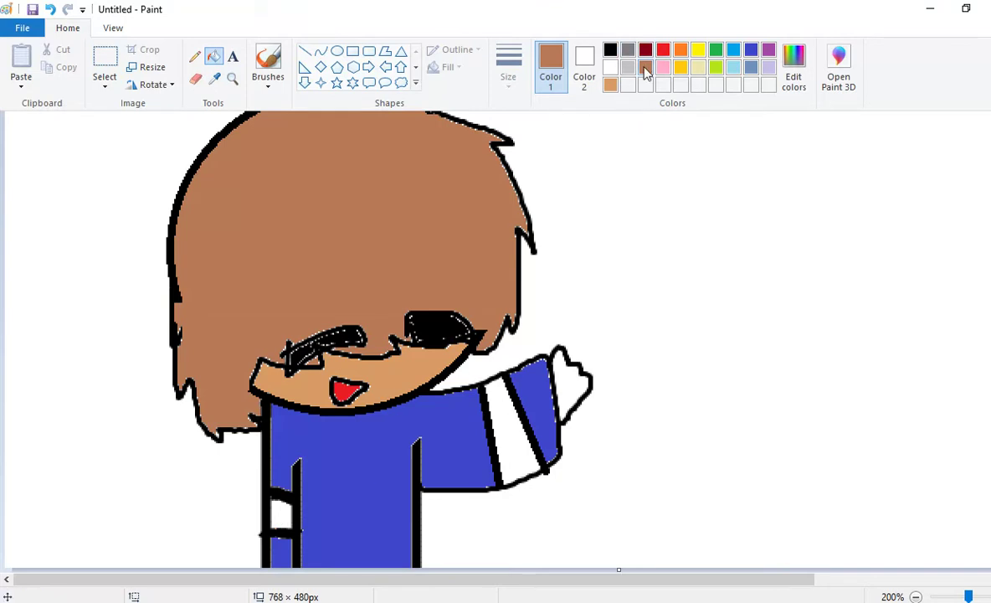
click(586, 89)
click(610, 89)
right_click(528, 447)
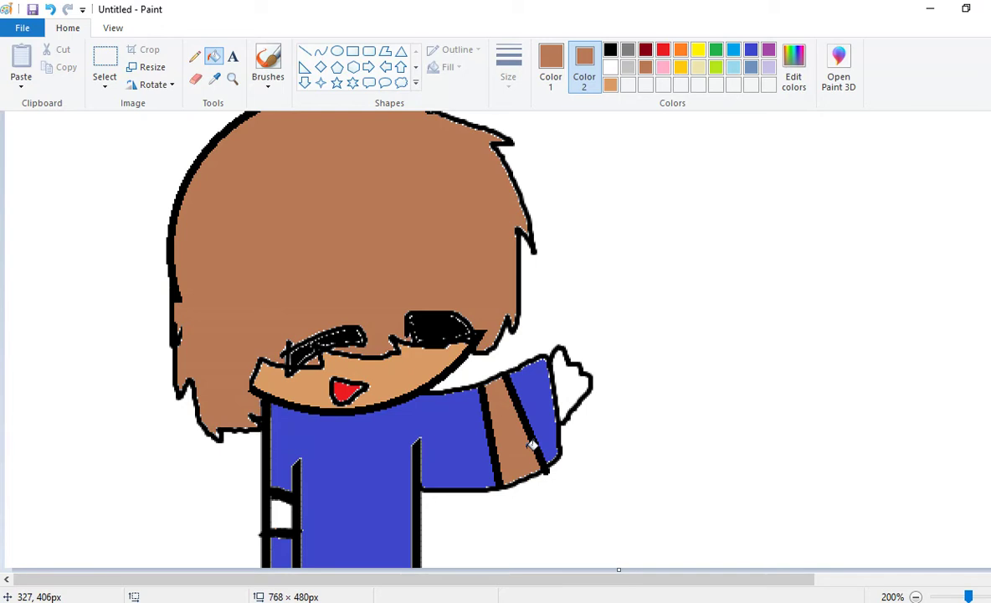
right_click(278, 512)
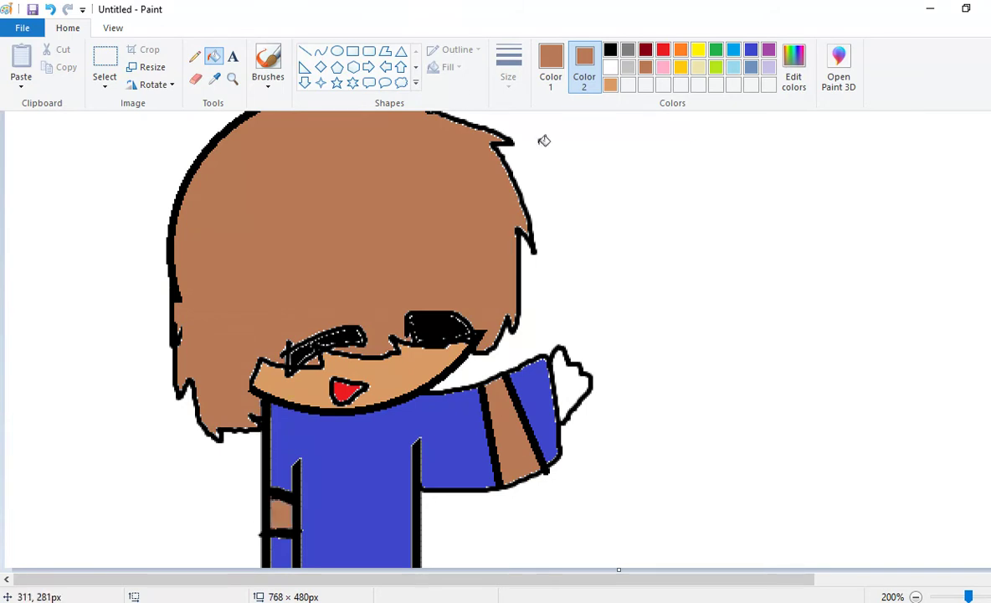
Try adding black brush strokes above the narrower eye, and undo each attempt.
click(266, 67)
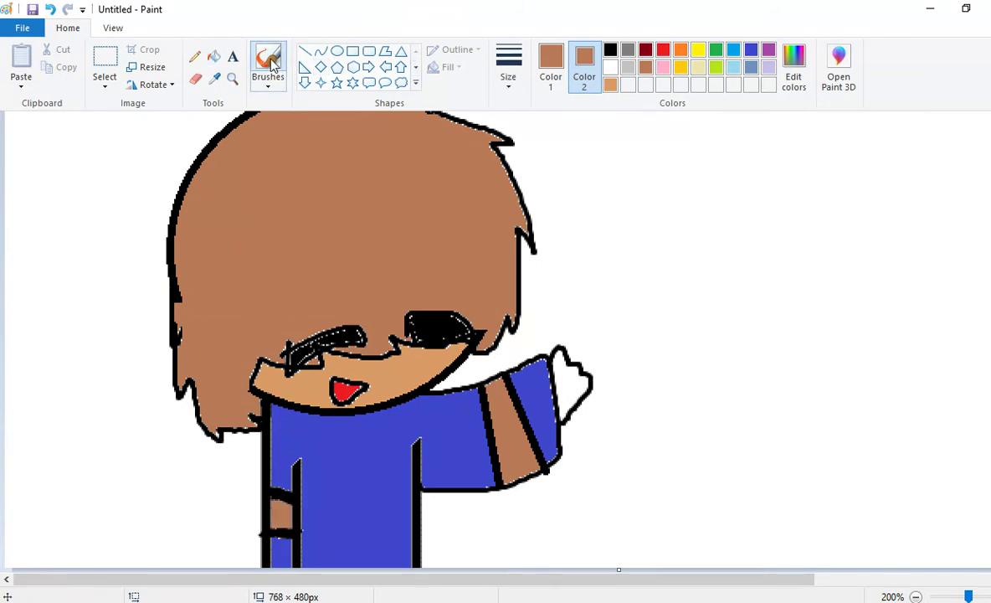
click(551, 63)
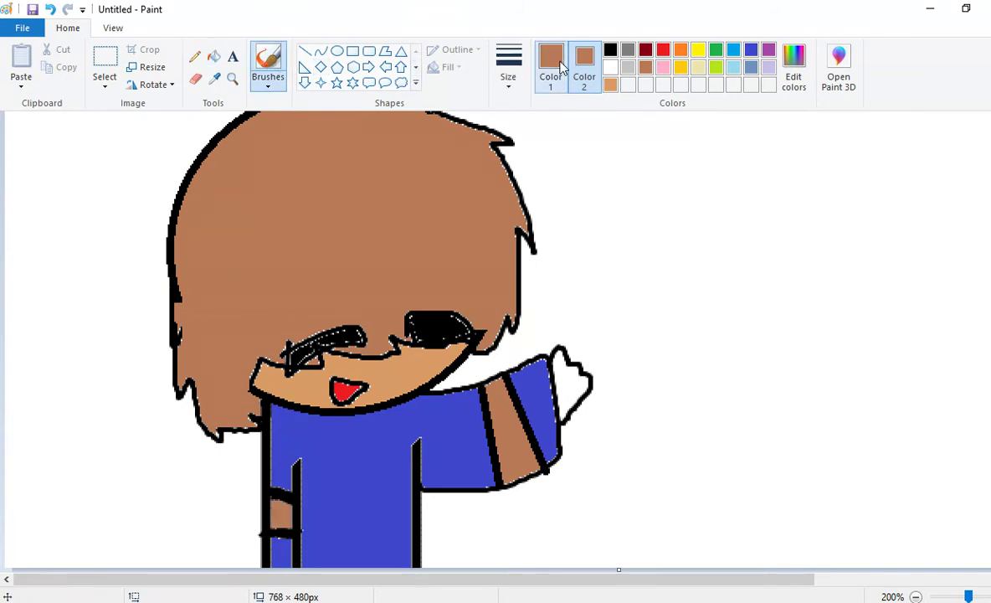
click(610, 51)
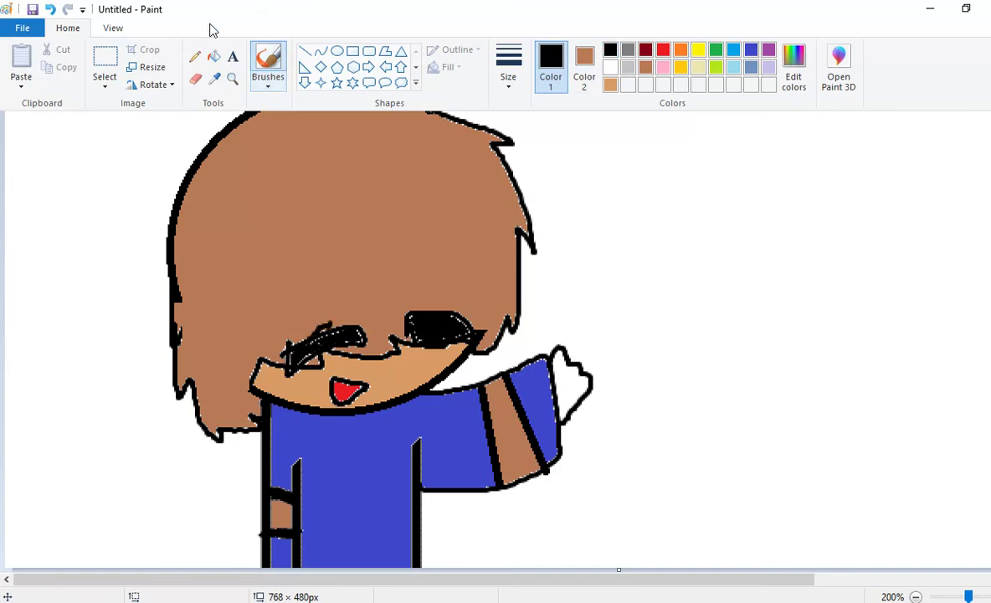
click(50, 9)
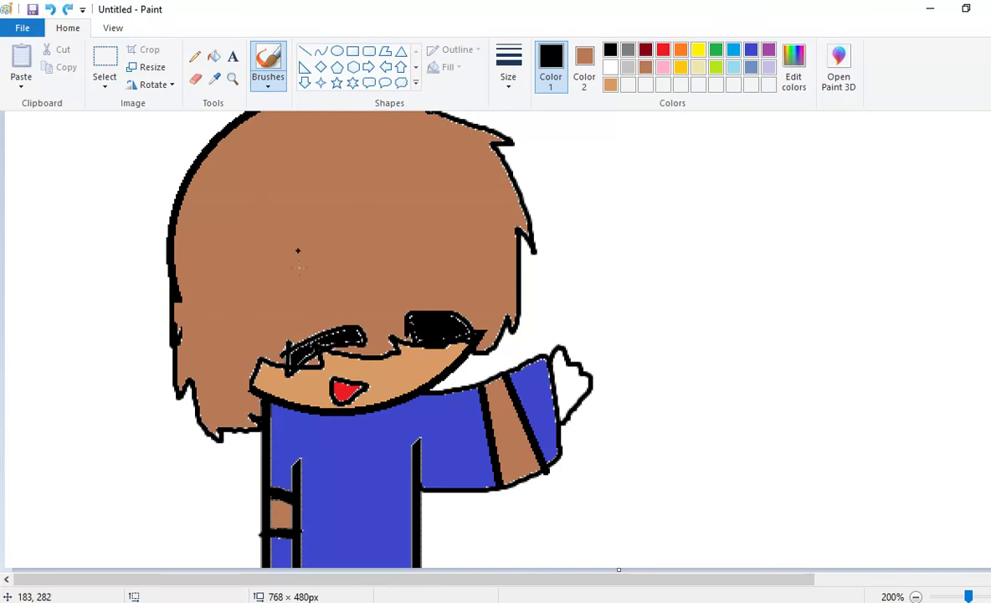
drag(320, 330, 328, 317)
click(51, 10)
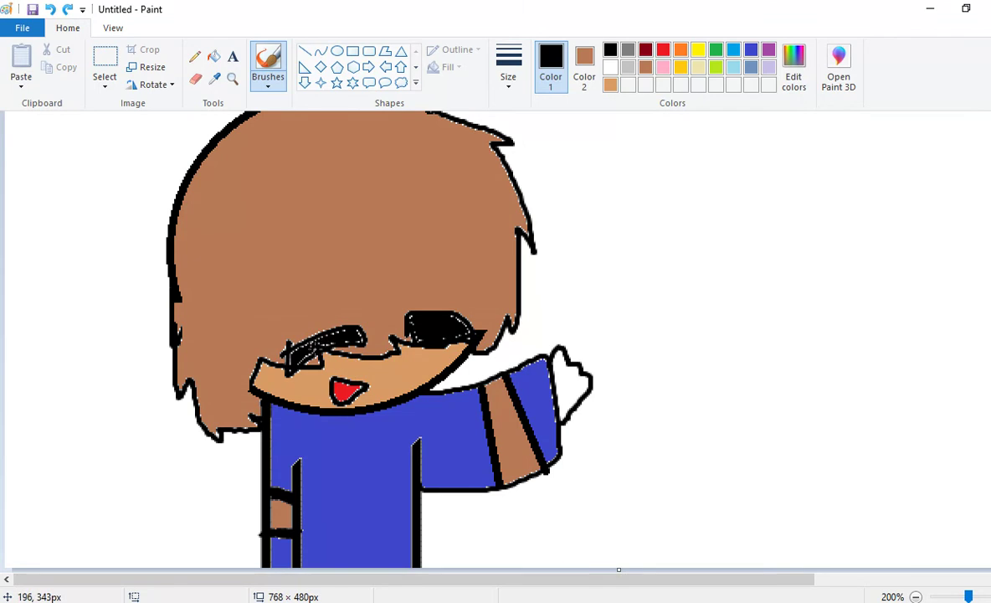